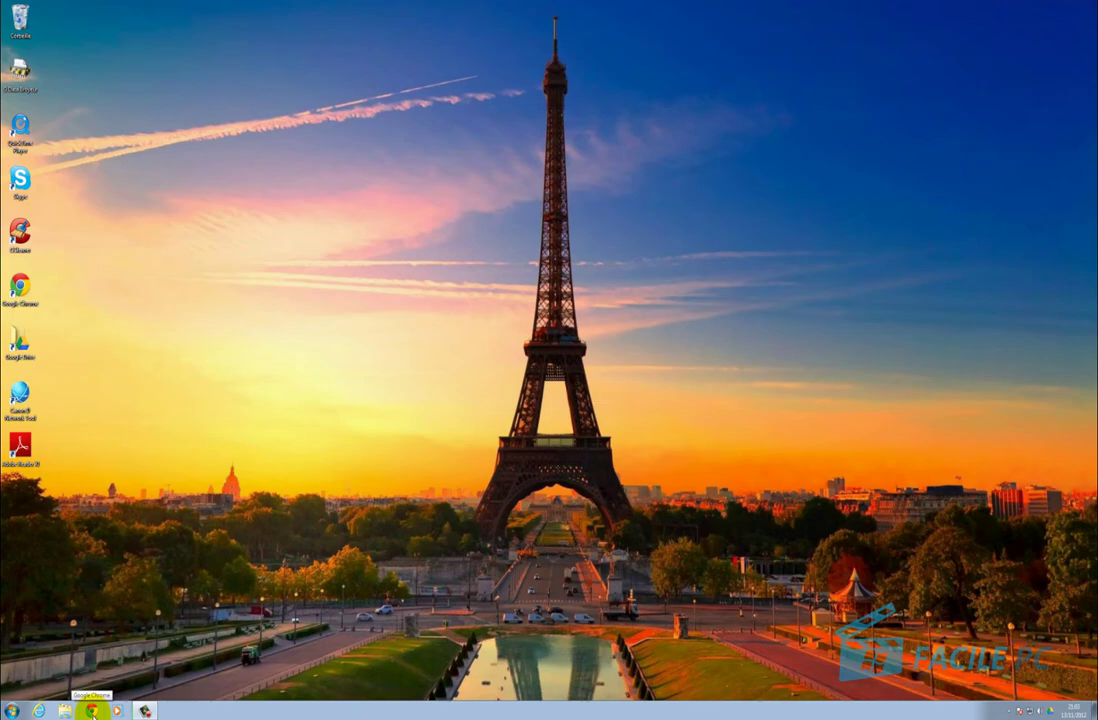
# Launch Chrome and leave a single new tab of app tiles, closing the Google tab
pyautogui.click(91, 711)
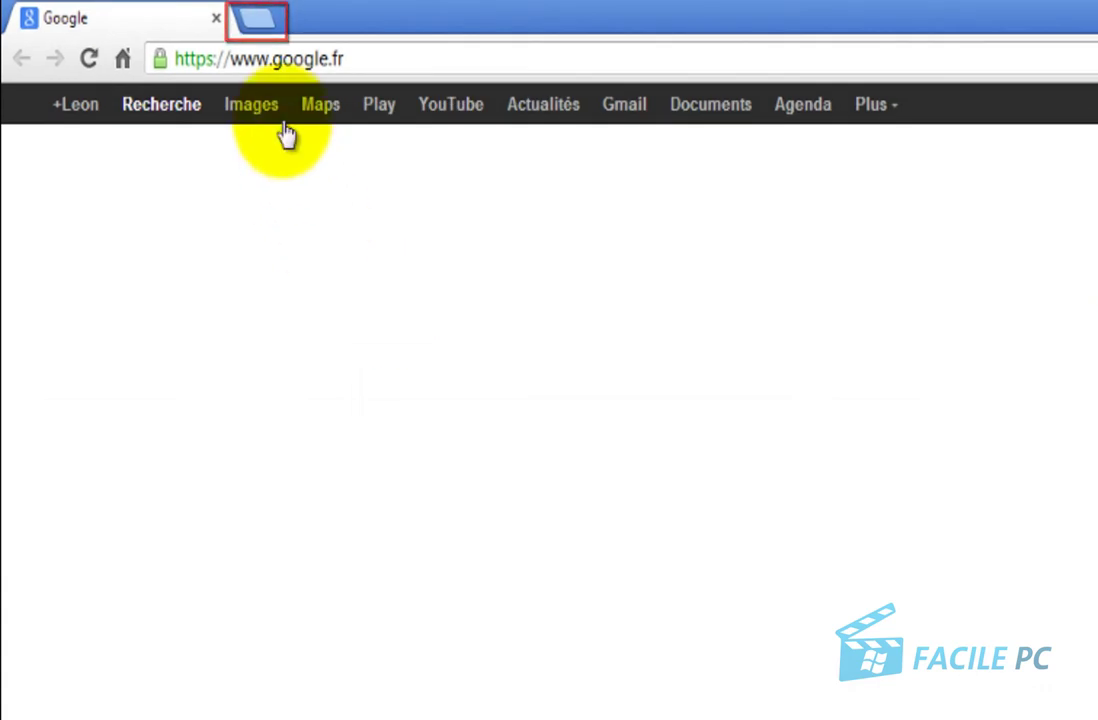
pyautogui.click(257, 18)
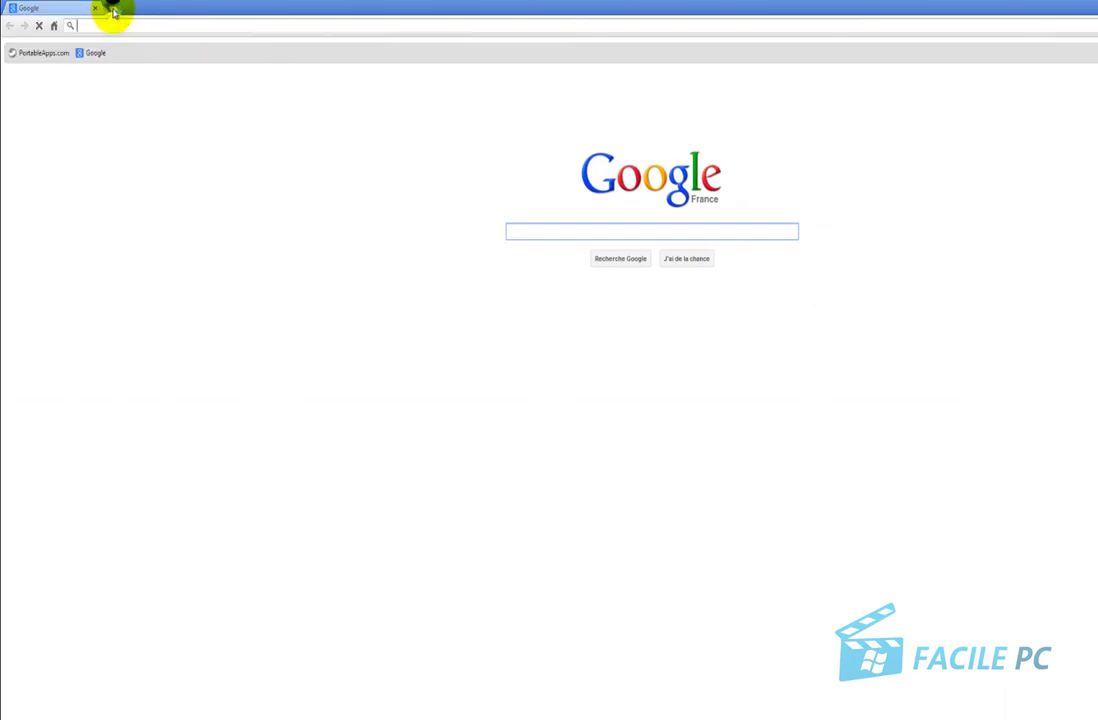
pyautogui.click(113, 10)
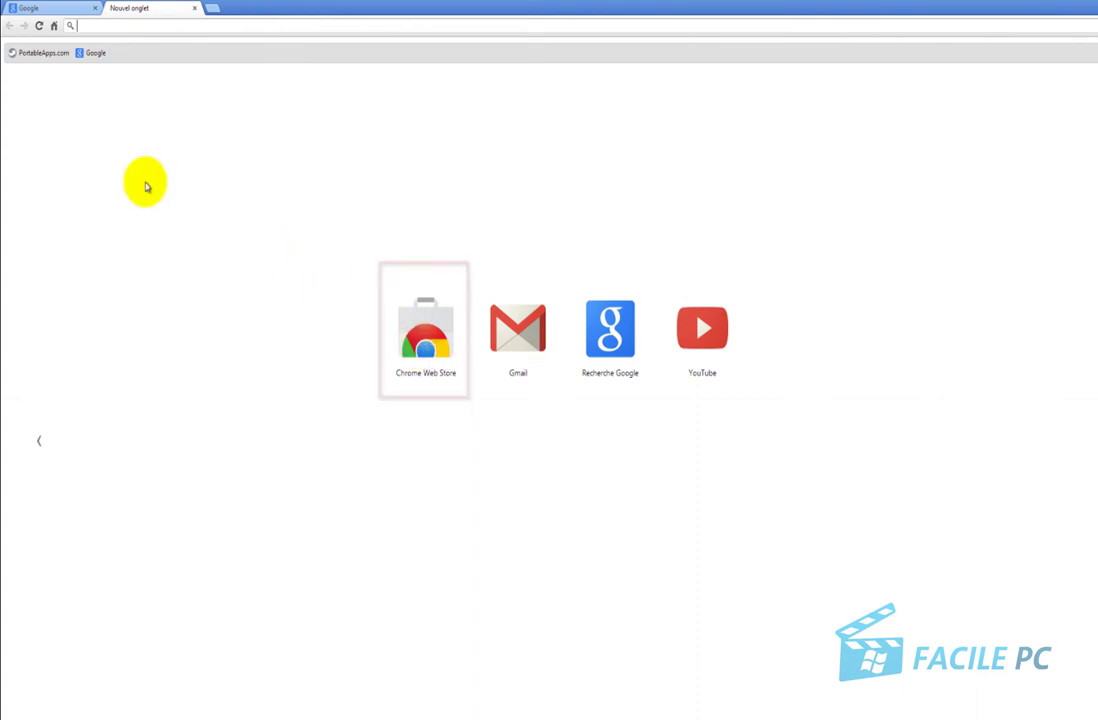
pyautogui.click(95, 9)
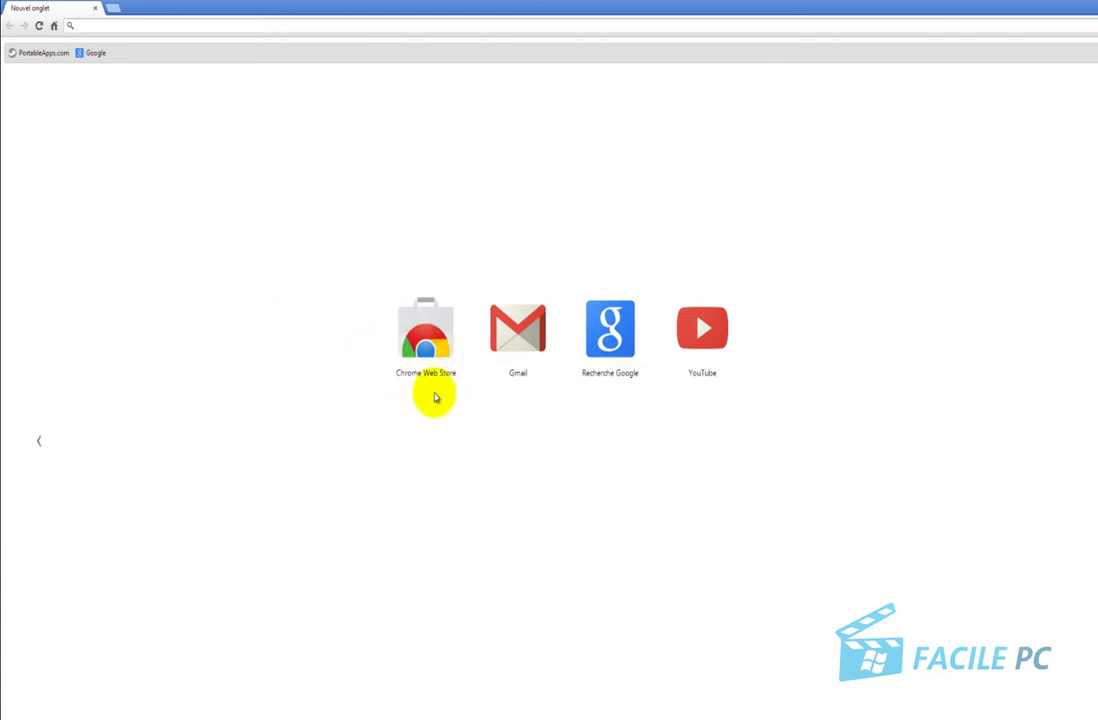
# Search the Chrome Web Store for 'bureau d'acces a distance'
pyautogui.click(418, 342)
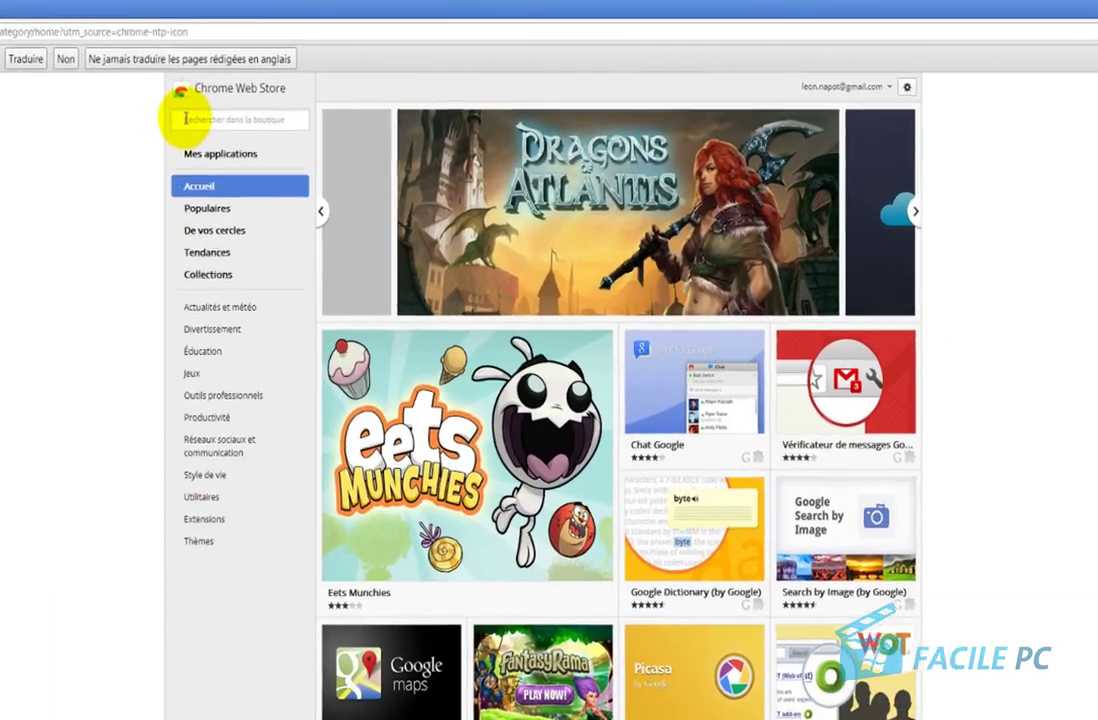
pyautogui.click(300, 104)
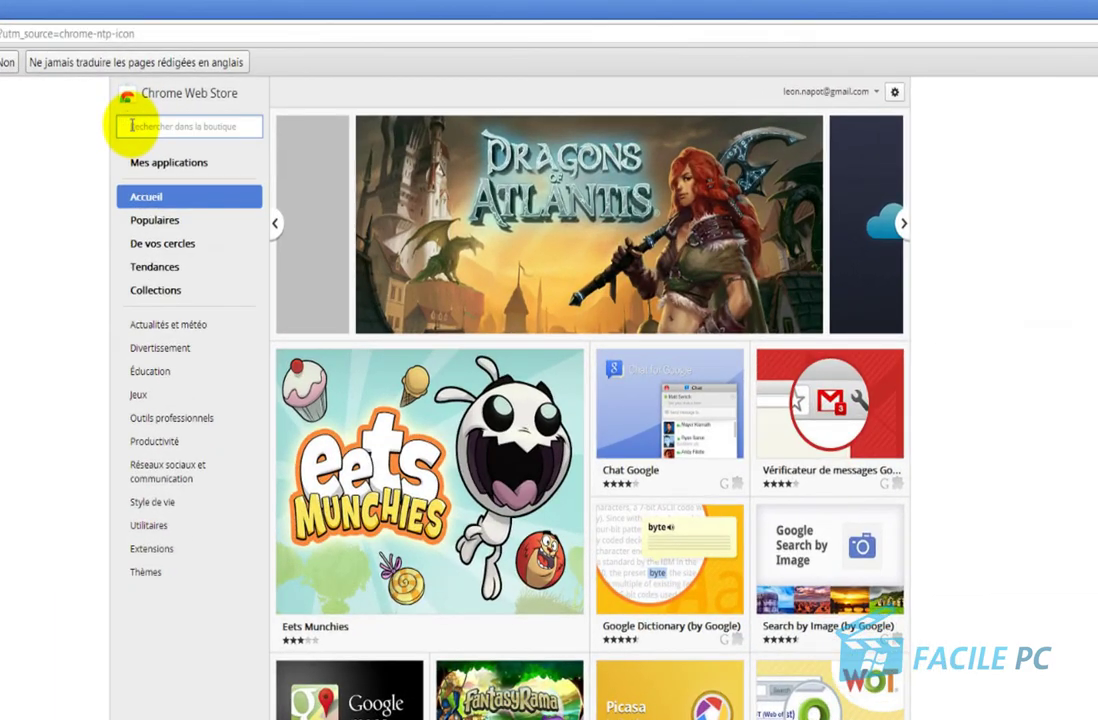
pyautogui.write('bure')
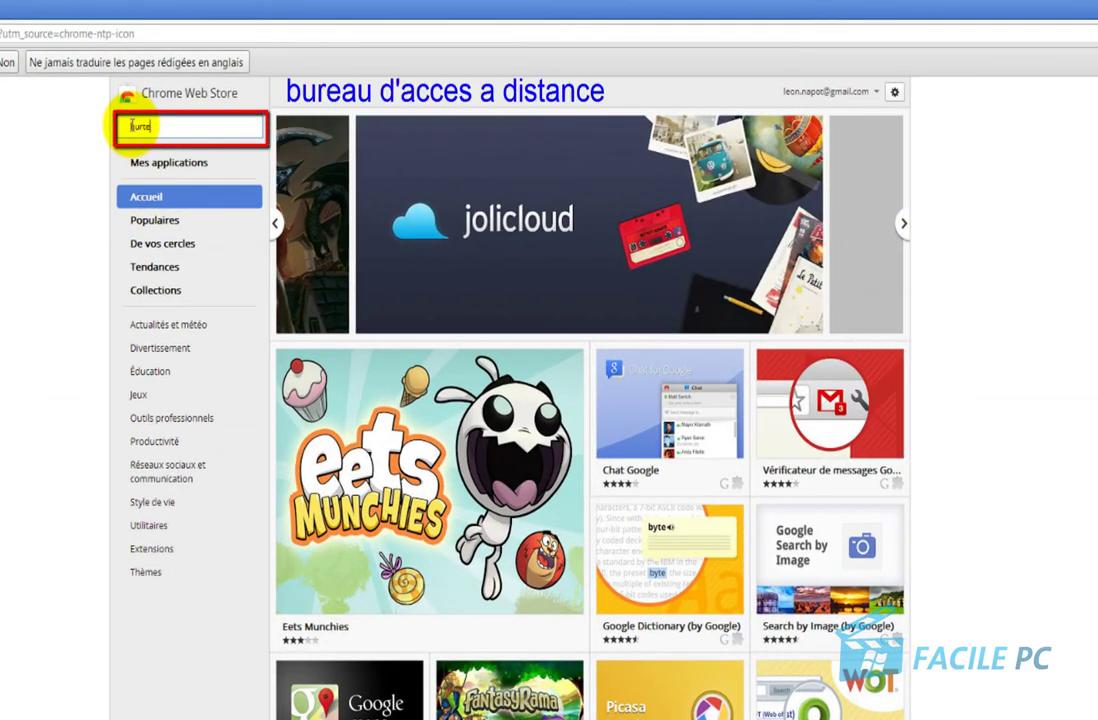
pyautogui.write("au d'acce")
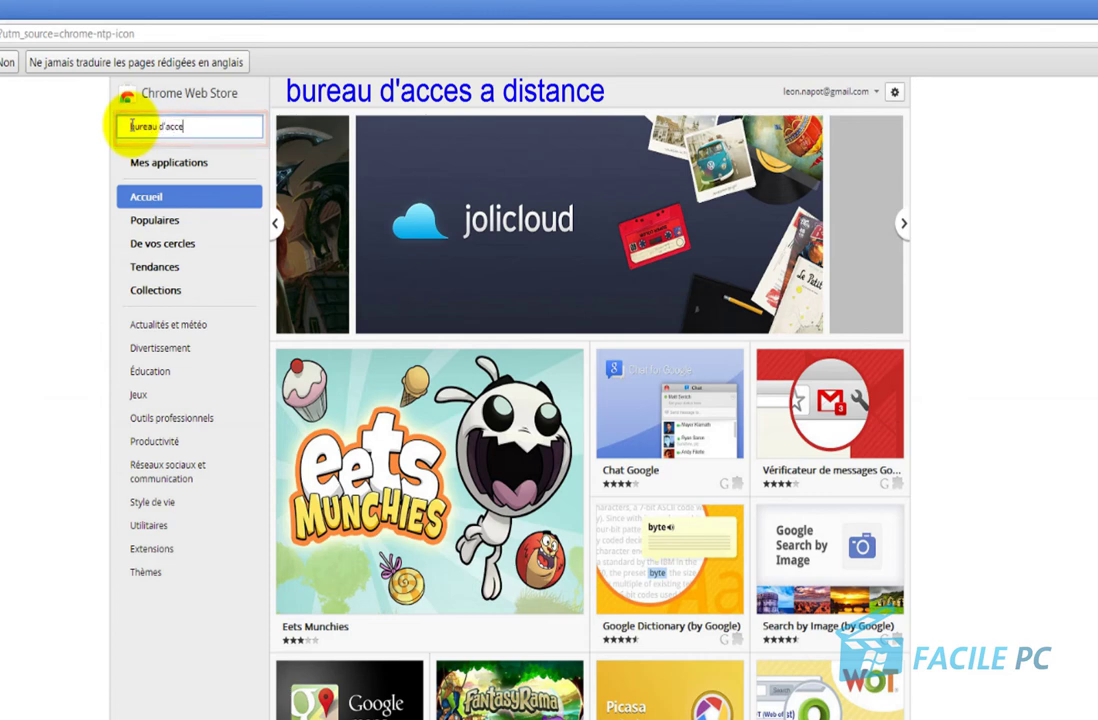
pyautogui.write('s a distanc')
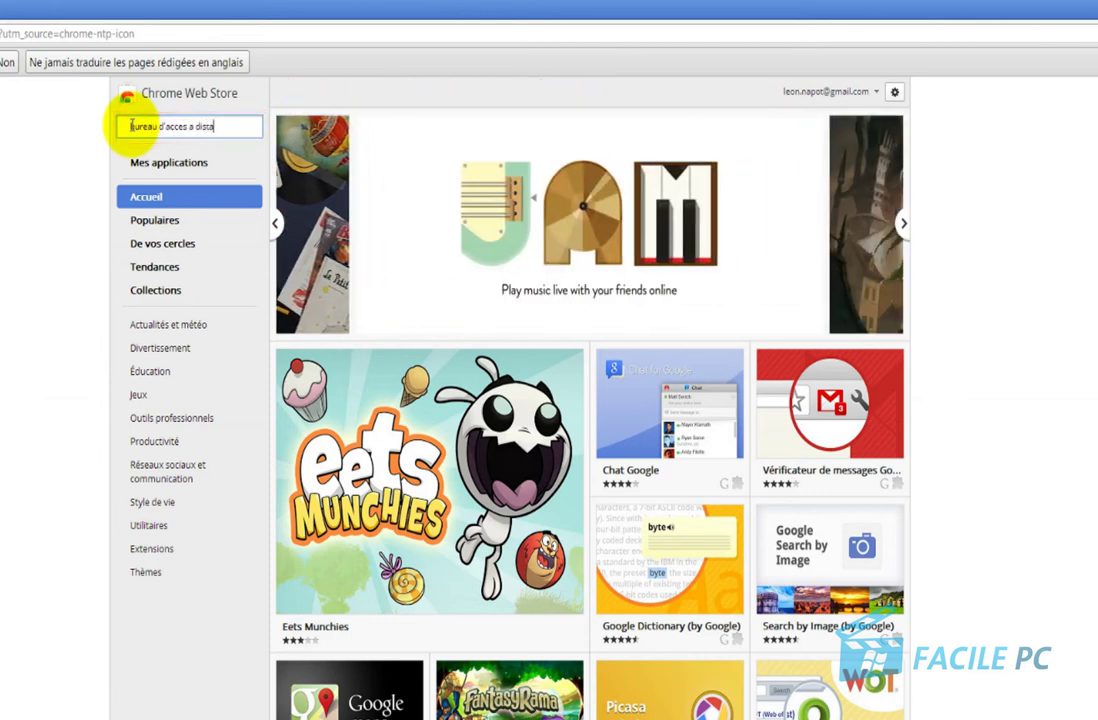
pyautogui.write('e')
pyautogui.press('Return')
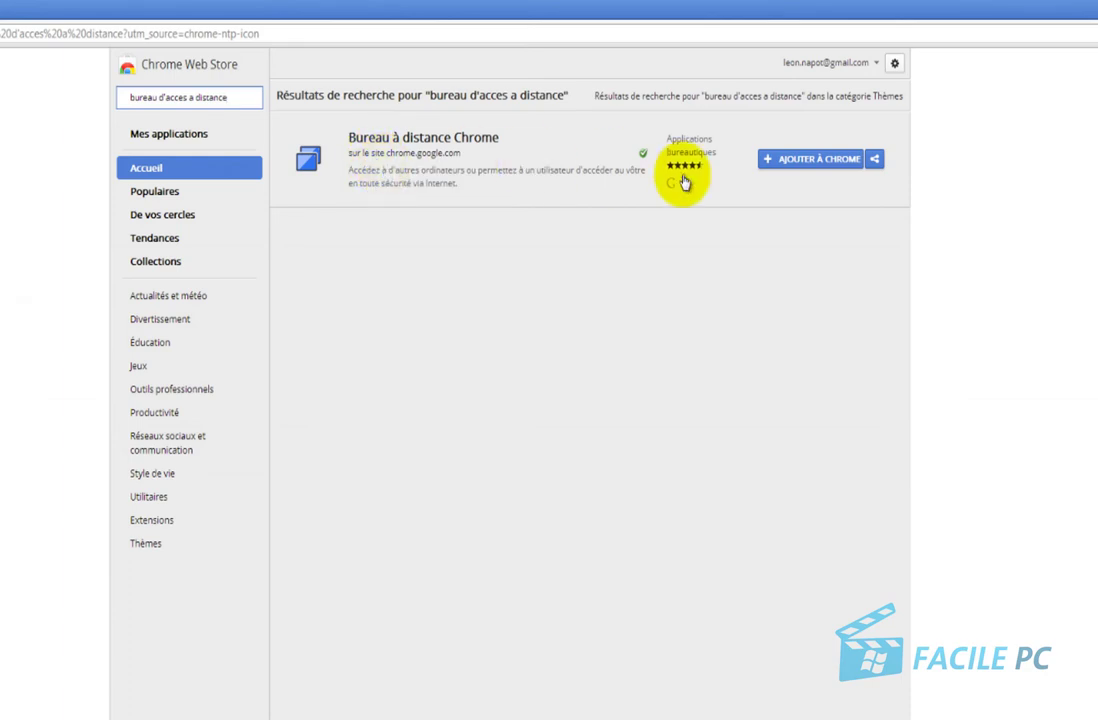
# Add Bureau à distance Chrome with 'Ajouter à Chrome' and confirm the installation
pyautogui.click(803, 162)
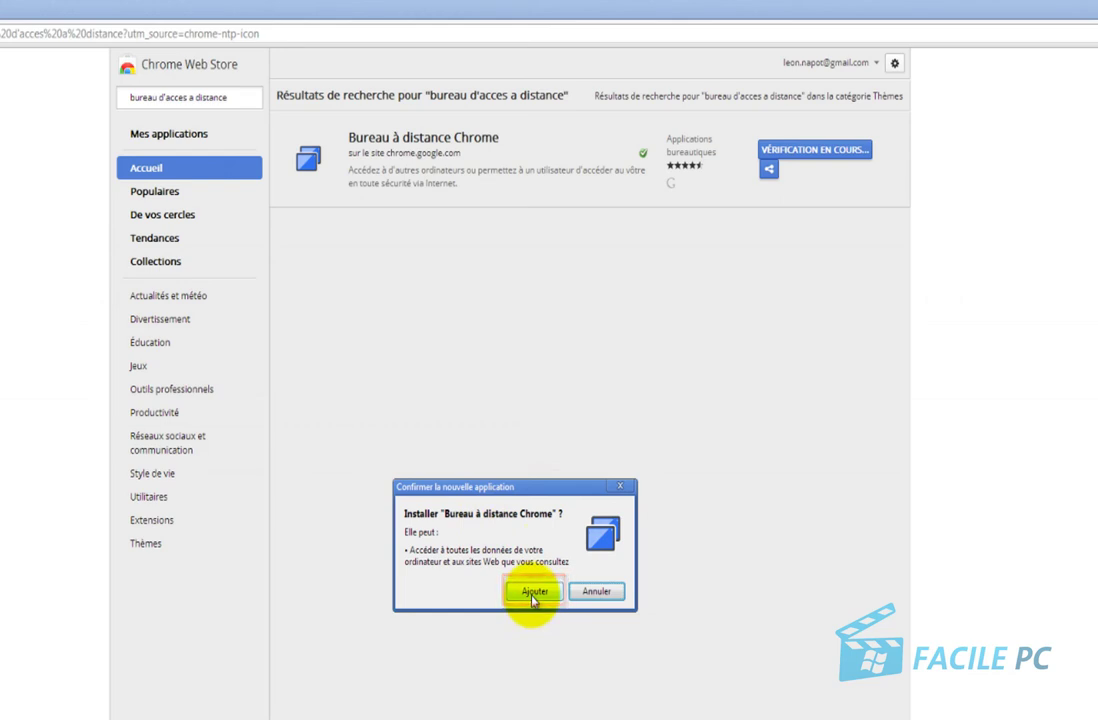
pyautogui.click(532, 594)
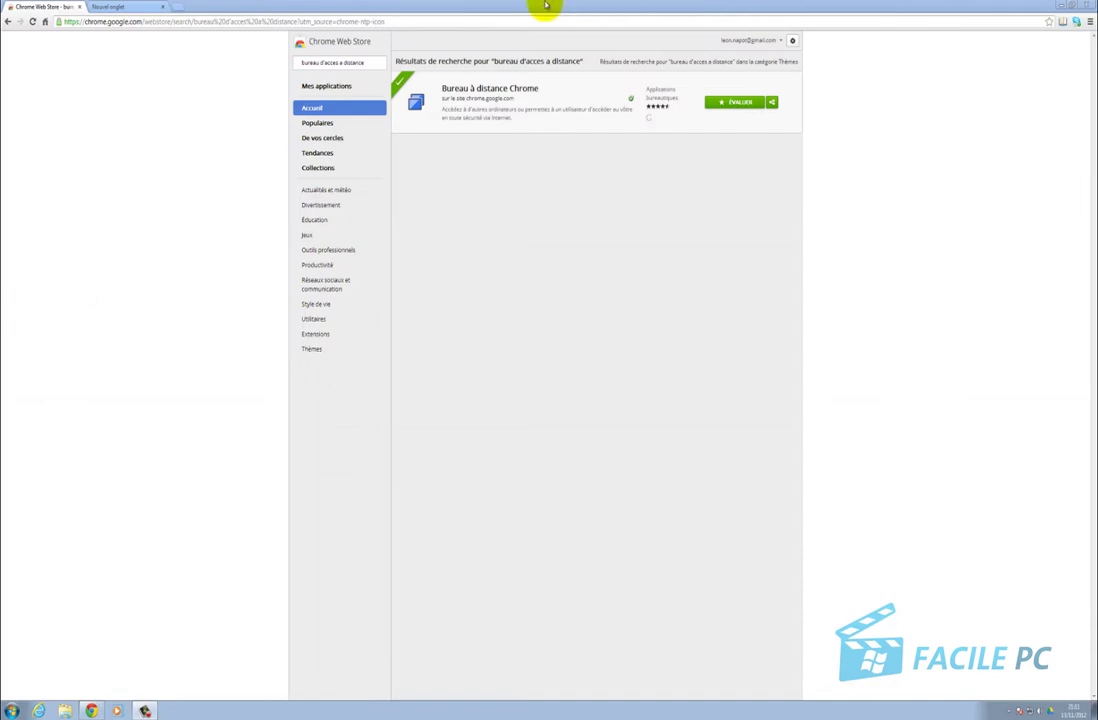
# Close the Web Store tab and launch the Bureau à distance Chrome app from its tile
pyautogui.click(79, 7)
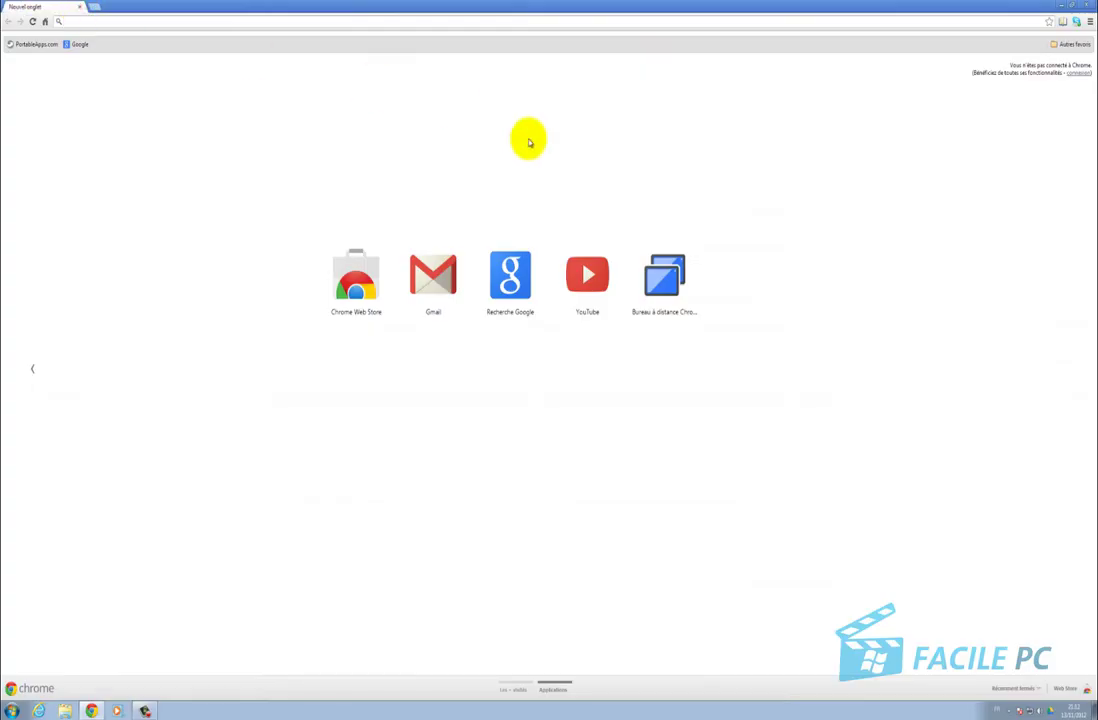
pyautogui.click(663, 282)
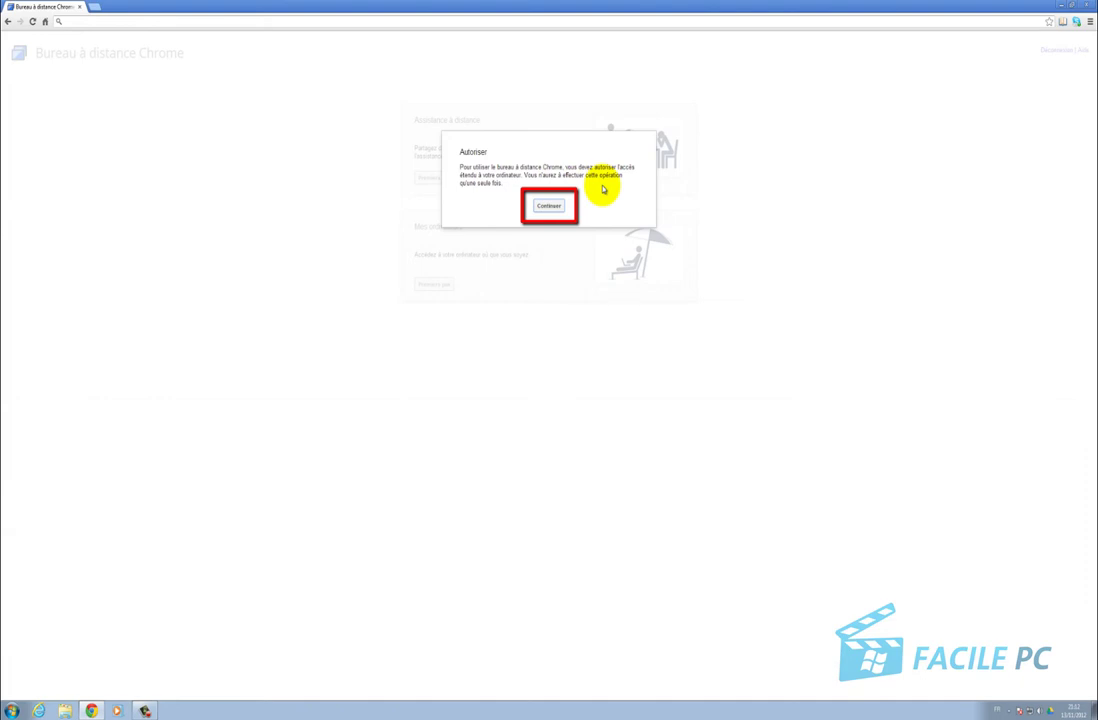
# Continue the authorization prompt and grant Chrome Remote Desktop access to the Google account
pyautogui.click(541, 207)
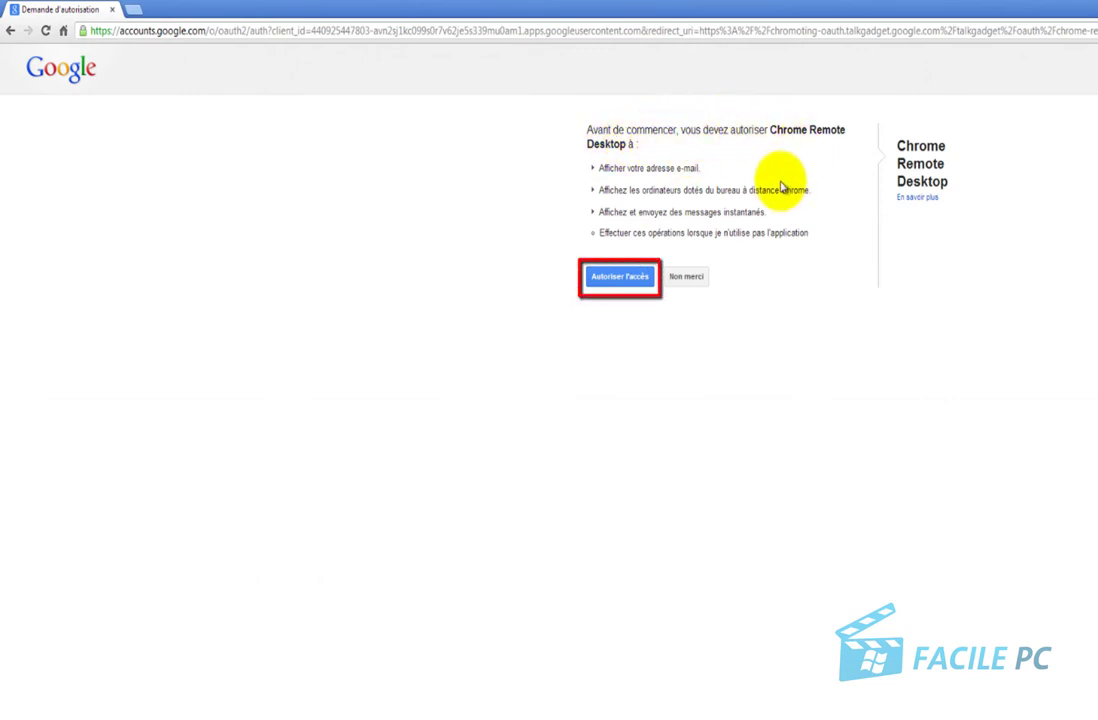
pyautogui.click(611, 280)
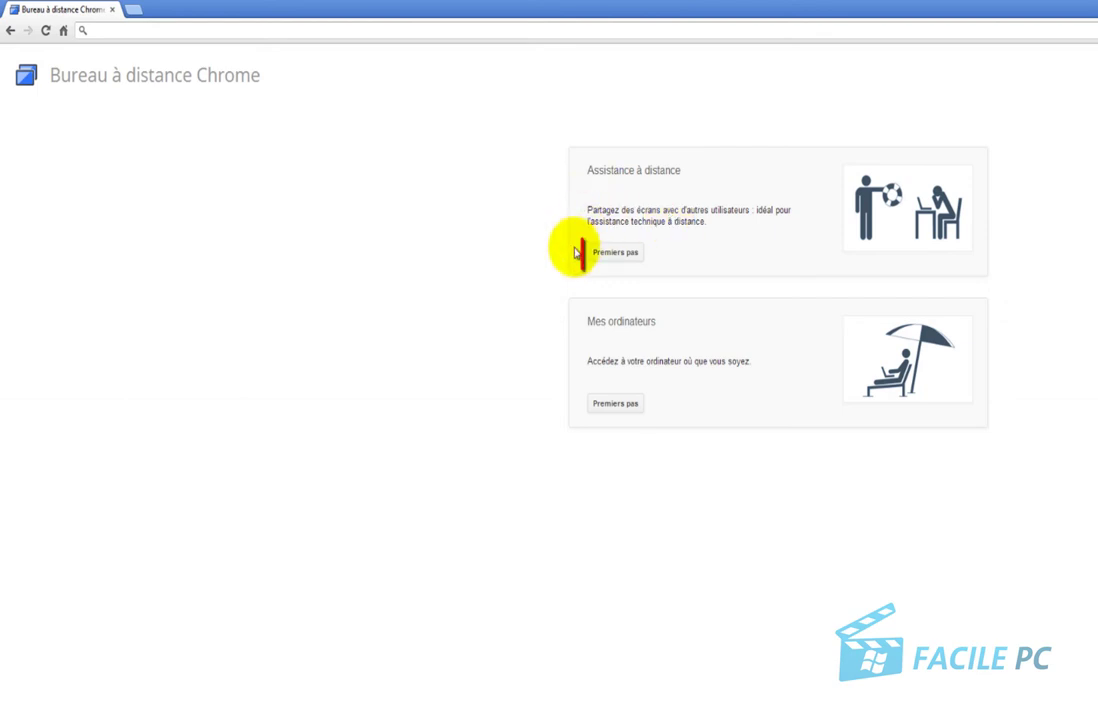
# Start Assistance à distance, share this computer to get an access code, then cancel sharing
pyautogui.click(614, 253)
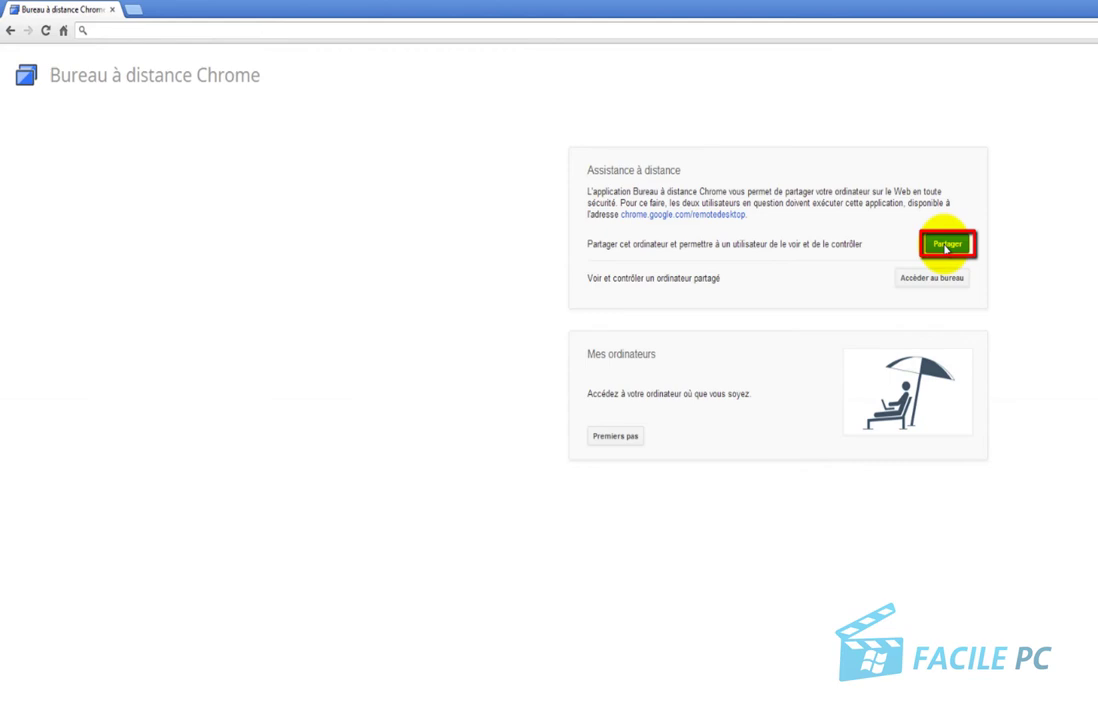
pyautogui.click(946, 246)
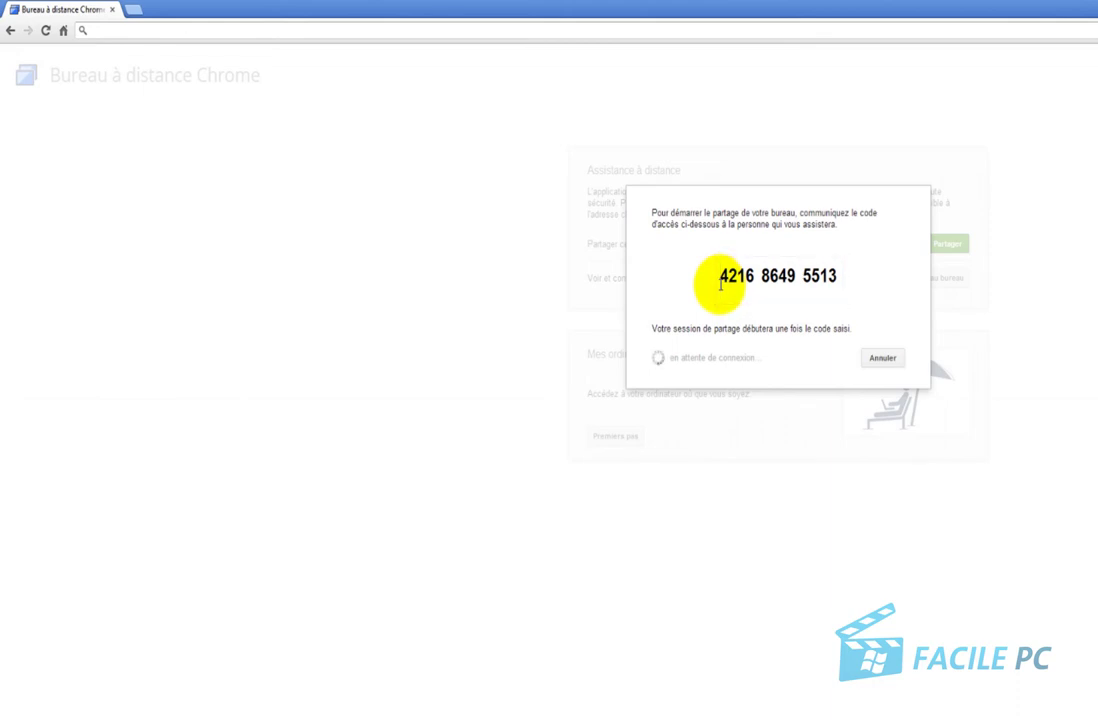
pyautogui.click(876, 359)
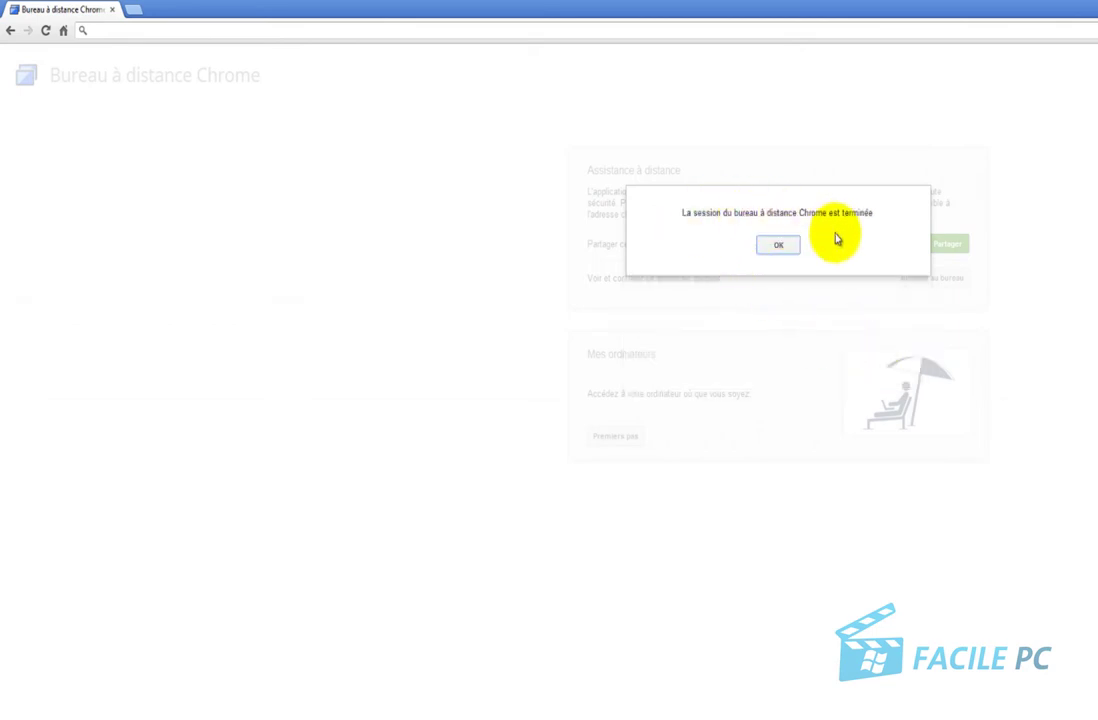
# Dismiss the session-ended message and choose 'Accéder au bureau' to reach another computer
pyautogui.click(778, 246)
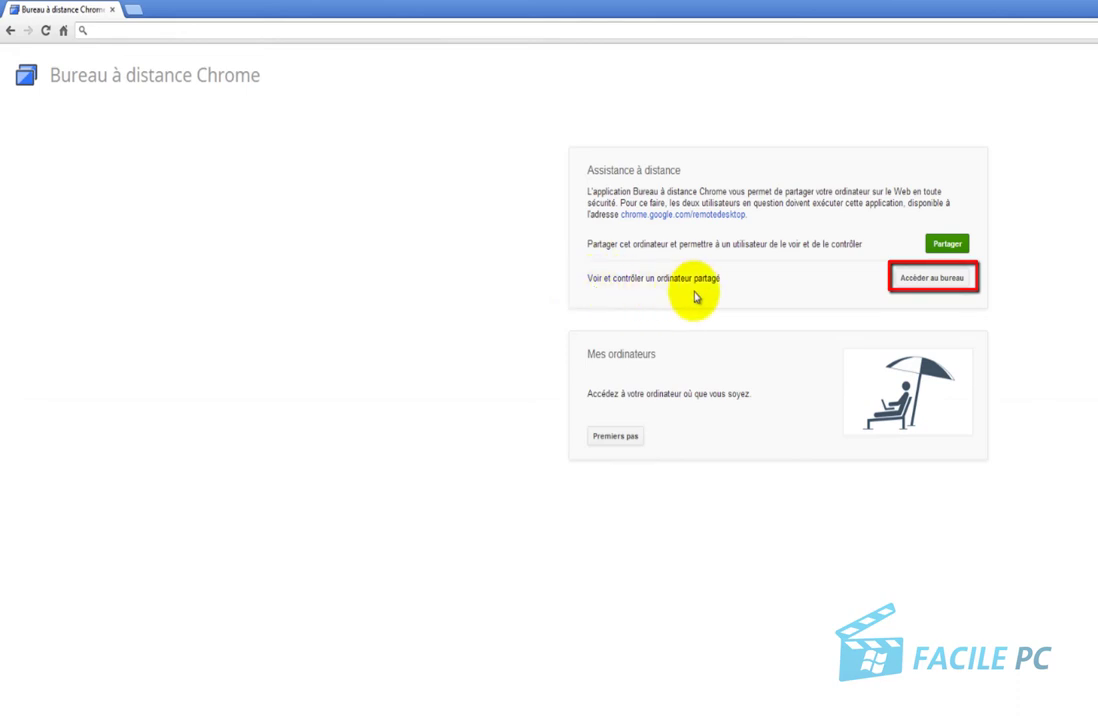
pyautogui.click(924, 283)
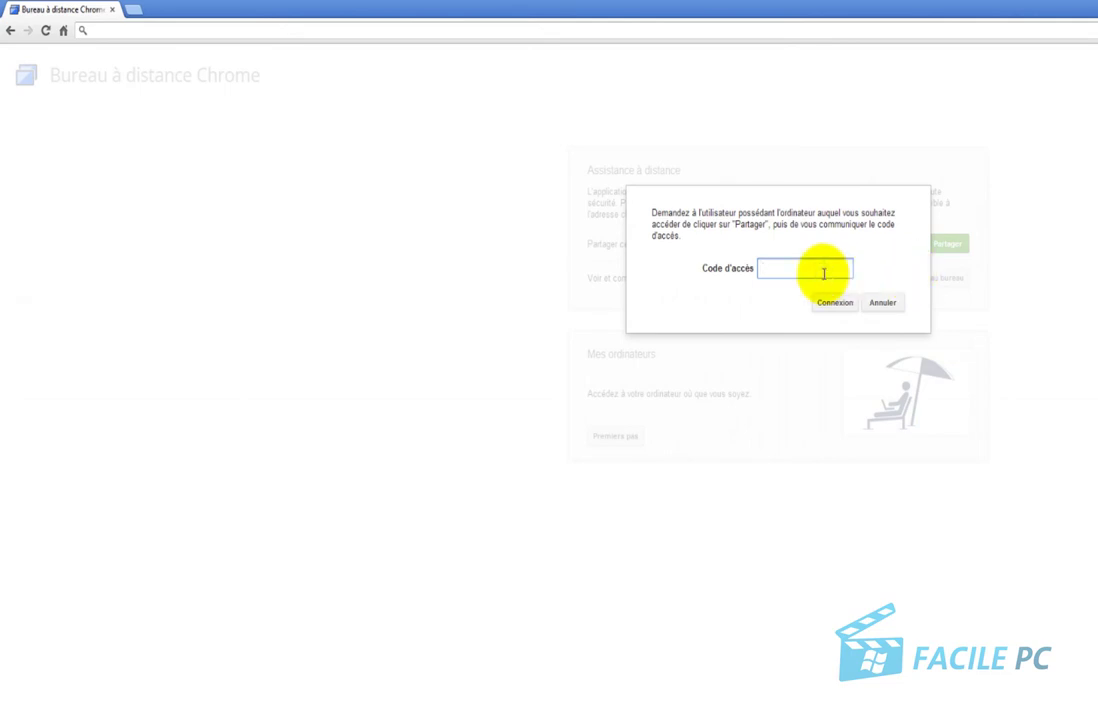
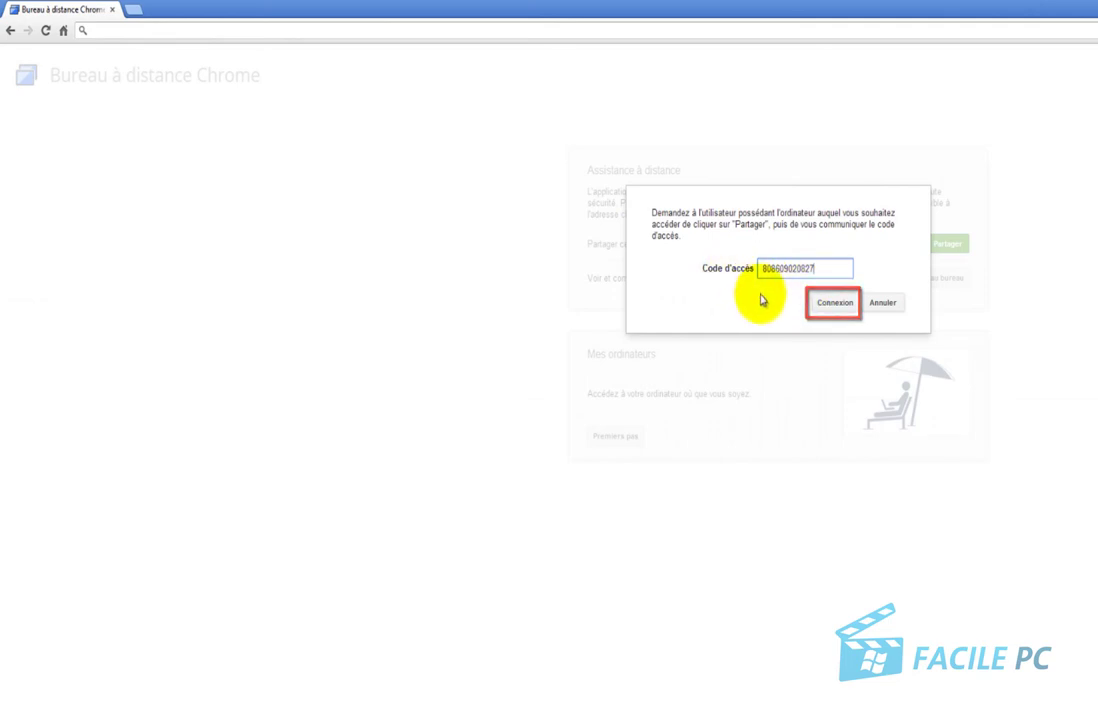
# Enter the shared computer's access code and connect with Connexion
pyautogui.click(829, 304)
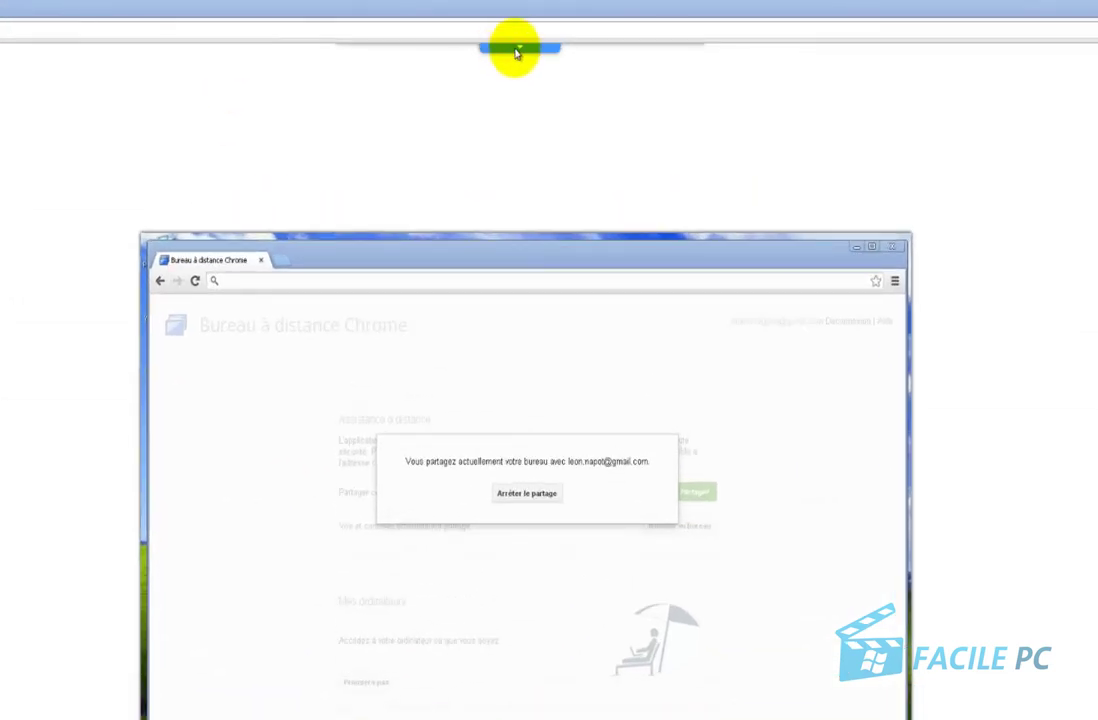
# Reveal the remote session toolbar and bring up the Options de l'écran display choices
pyautogui.click(520, 50)
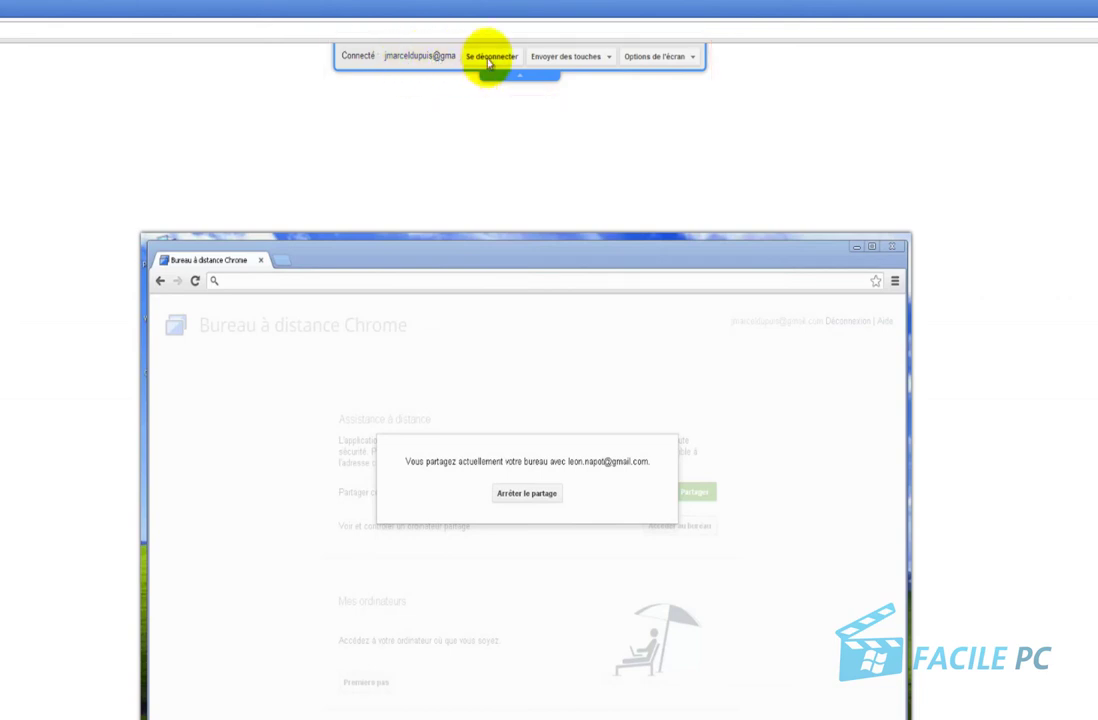
pyautogui.click(645, 58)
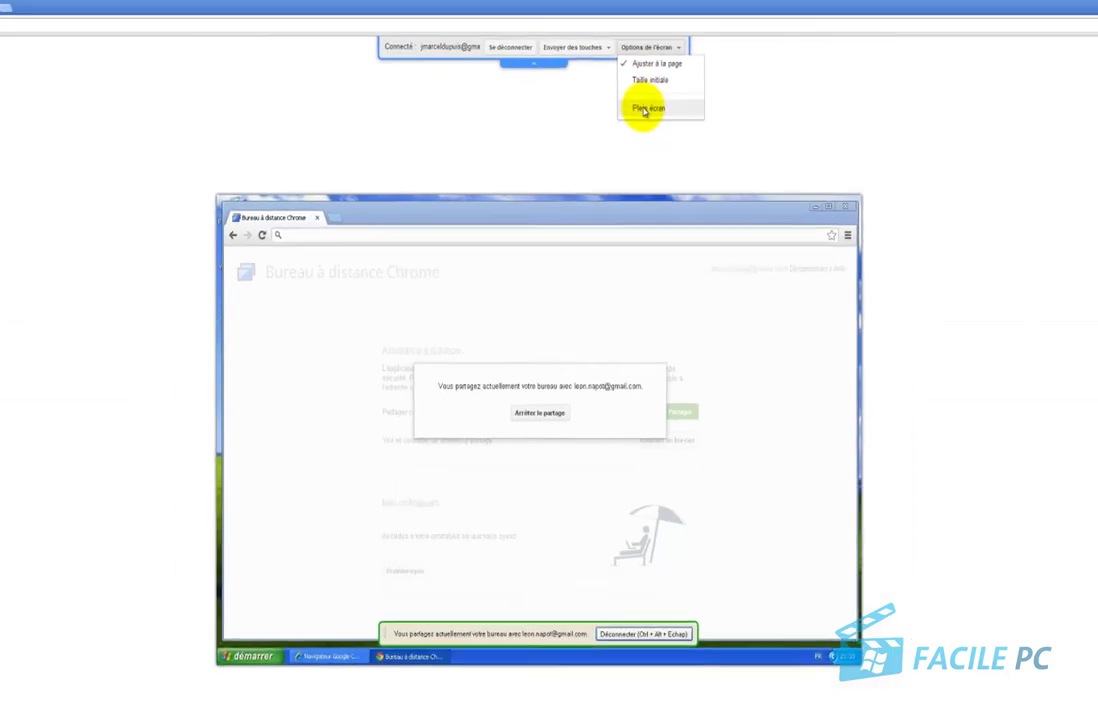
# Try the Plein écran and Taille initiale display modes, finishing in Plein écran full-screen view
pyautogui.click(639, 93)
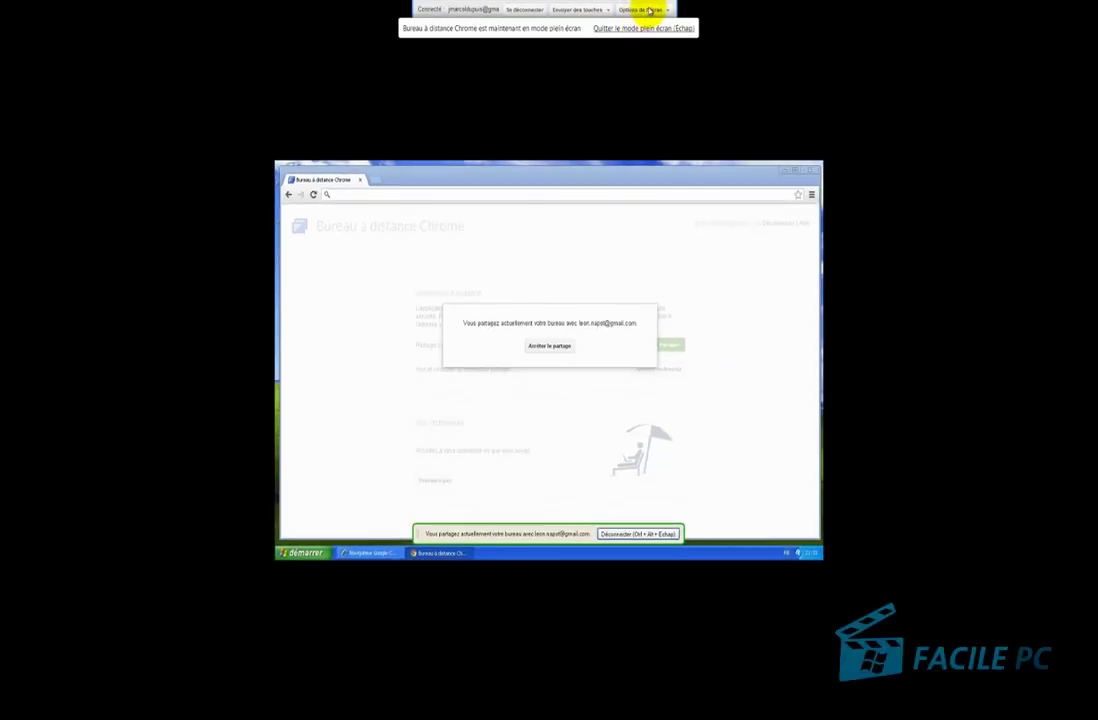
pyautogui.click(645, 27)
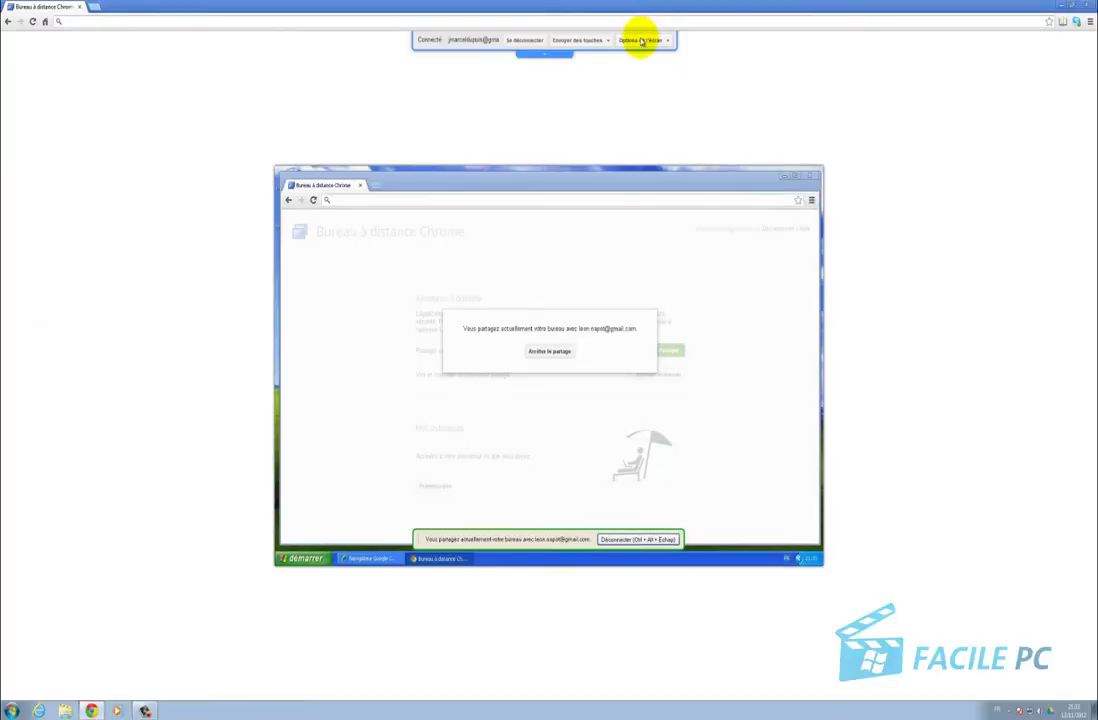
pyautogui.click(642, 39)
pyautogui.click(637, 69)
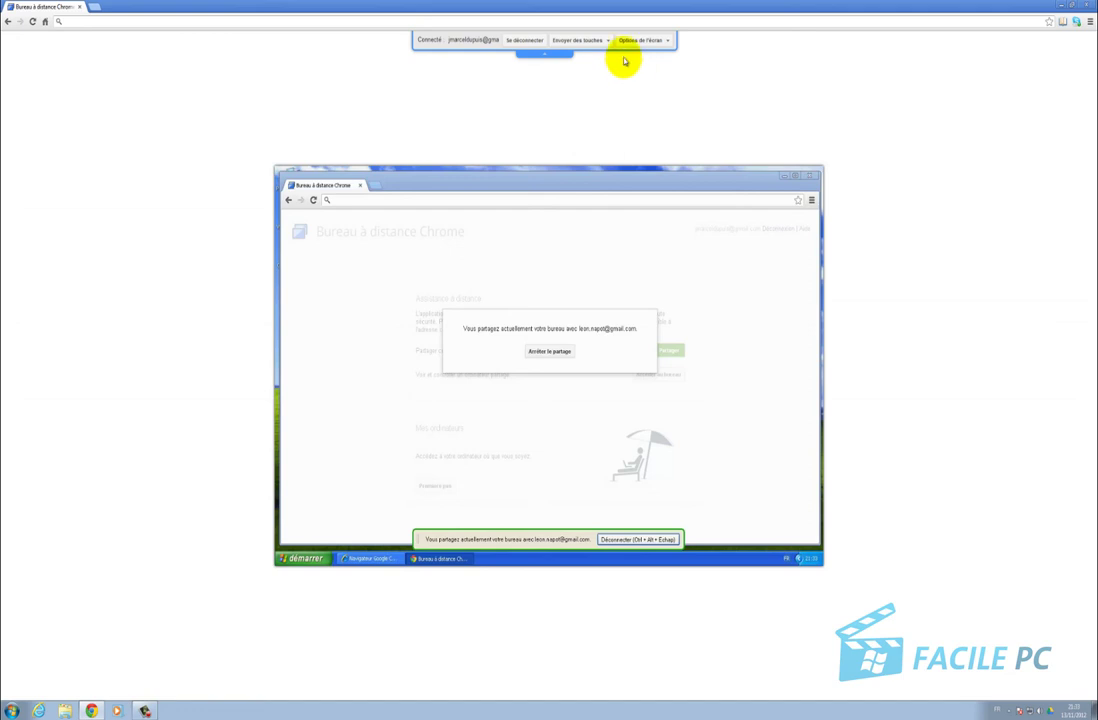
pyautogui.click(636, 40)
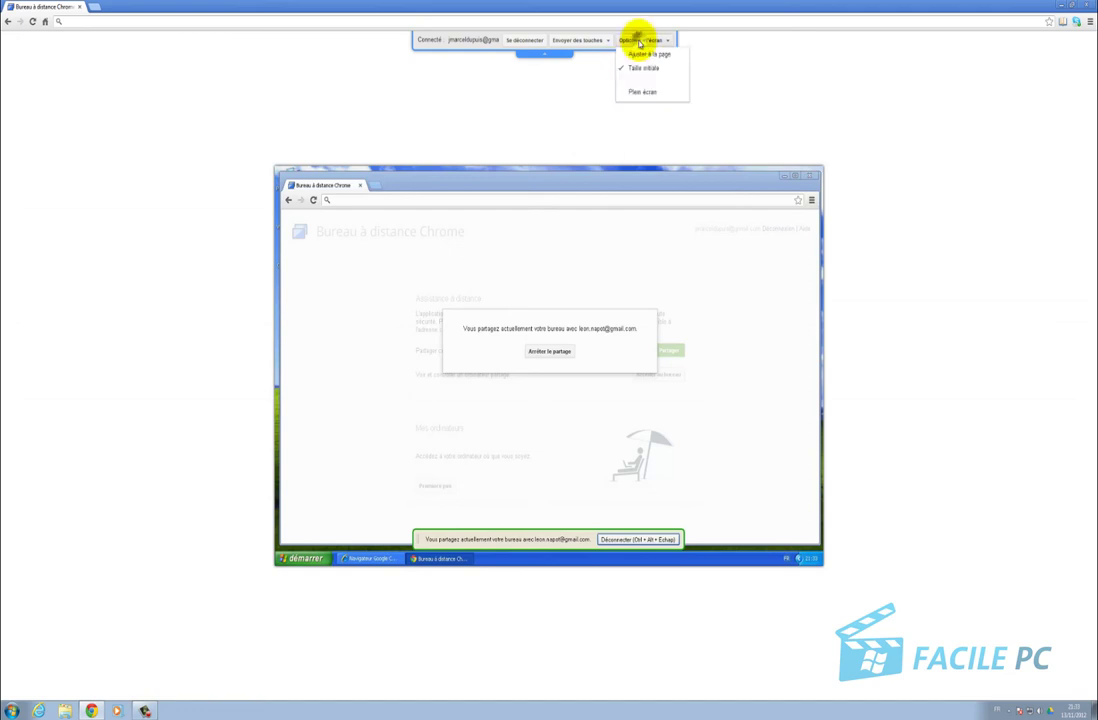
pyautogui.click(640, 92)
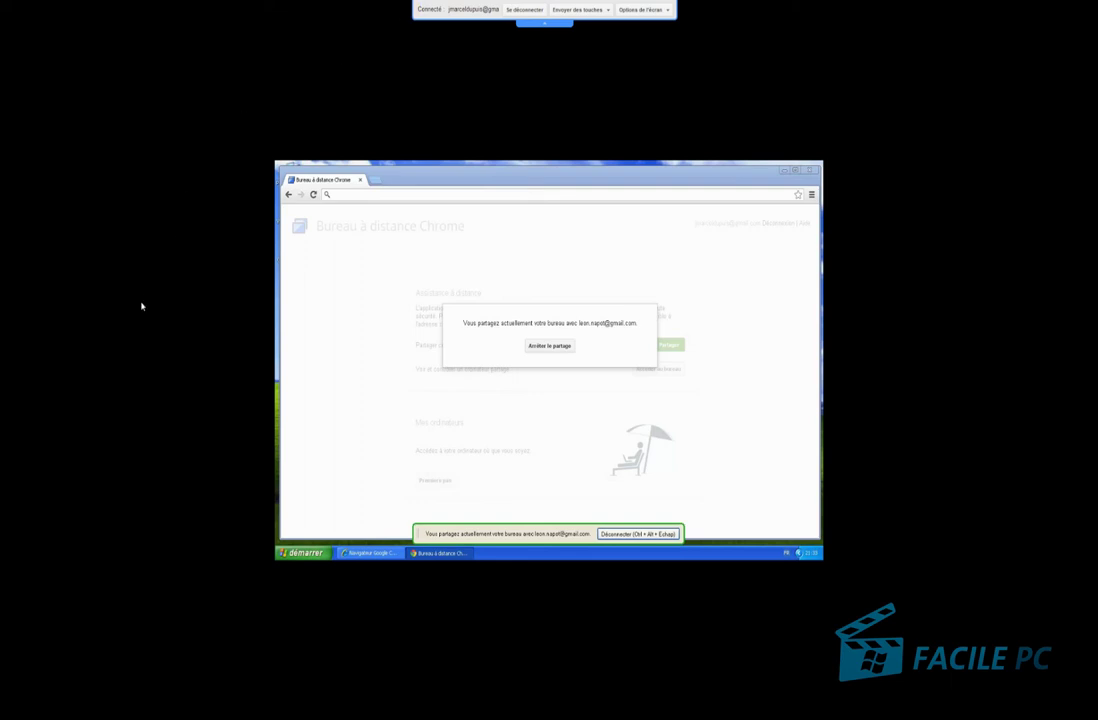
pyautogui.click(300, 553)
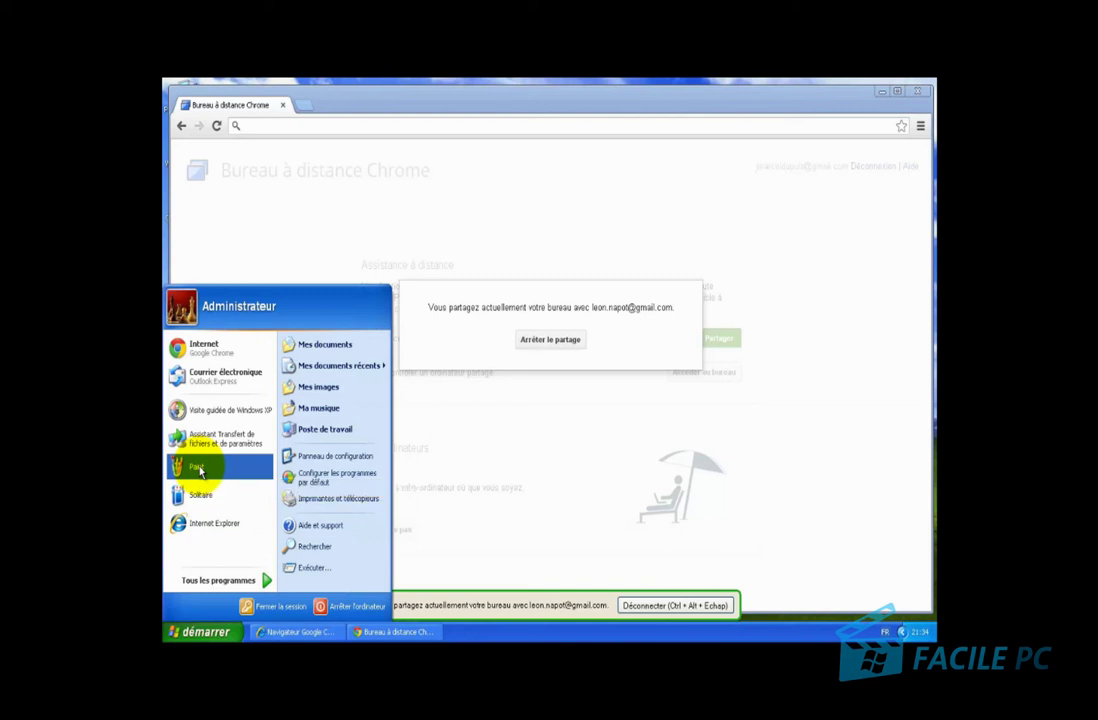
pyautogui.click(200, 470)
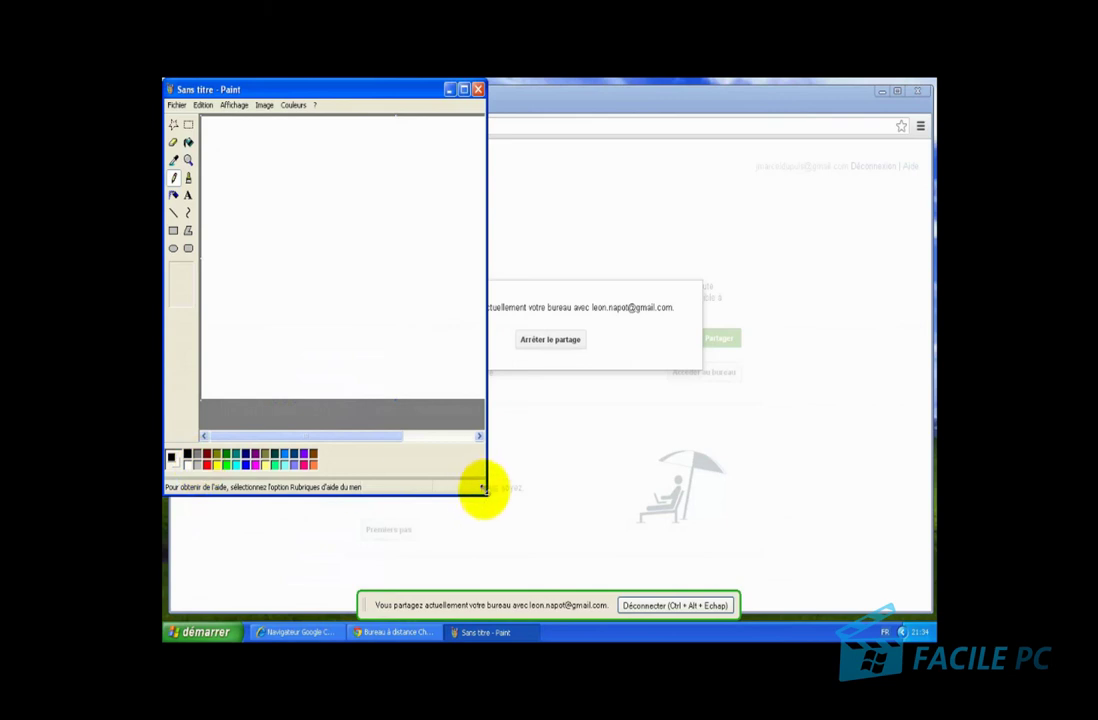
pyautogui.moveTo(484, 489)
pyautogui.mouseDown()
pyautogui.moveTo(568, 534)
pyautogui.moveTo(600, 581)
pyautogui.mouseUp()
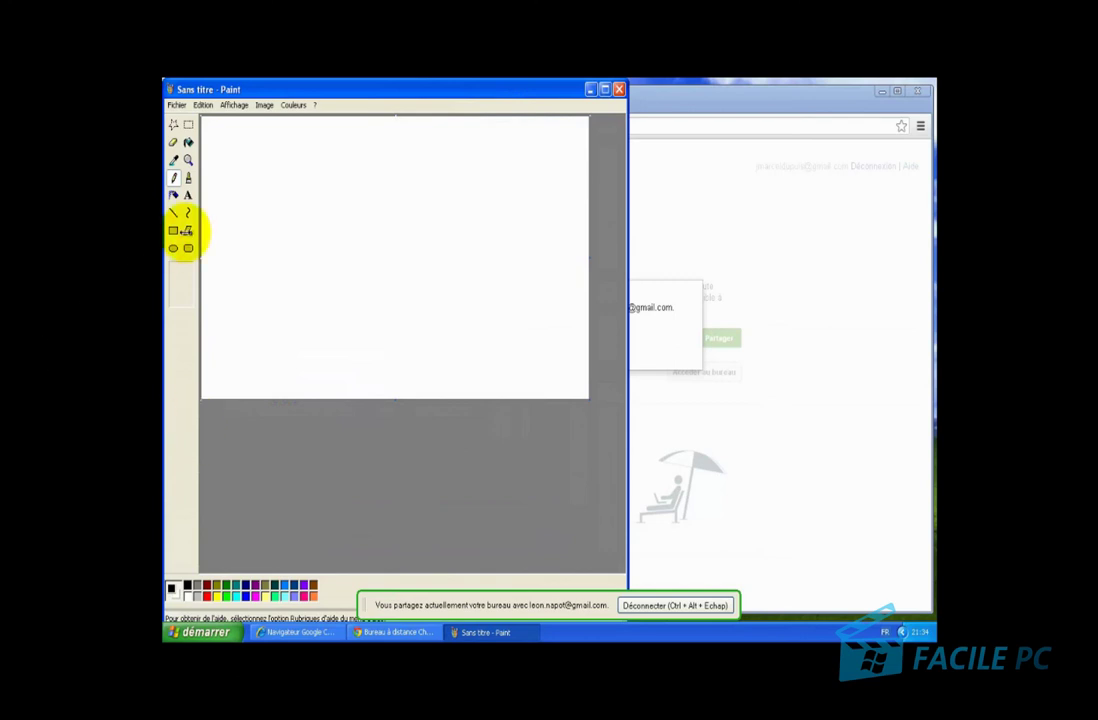
pyautogui.click(174, 232)
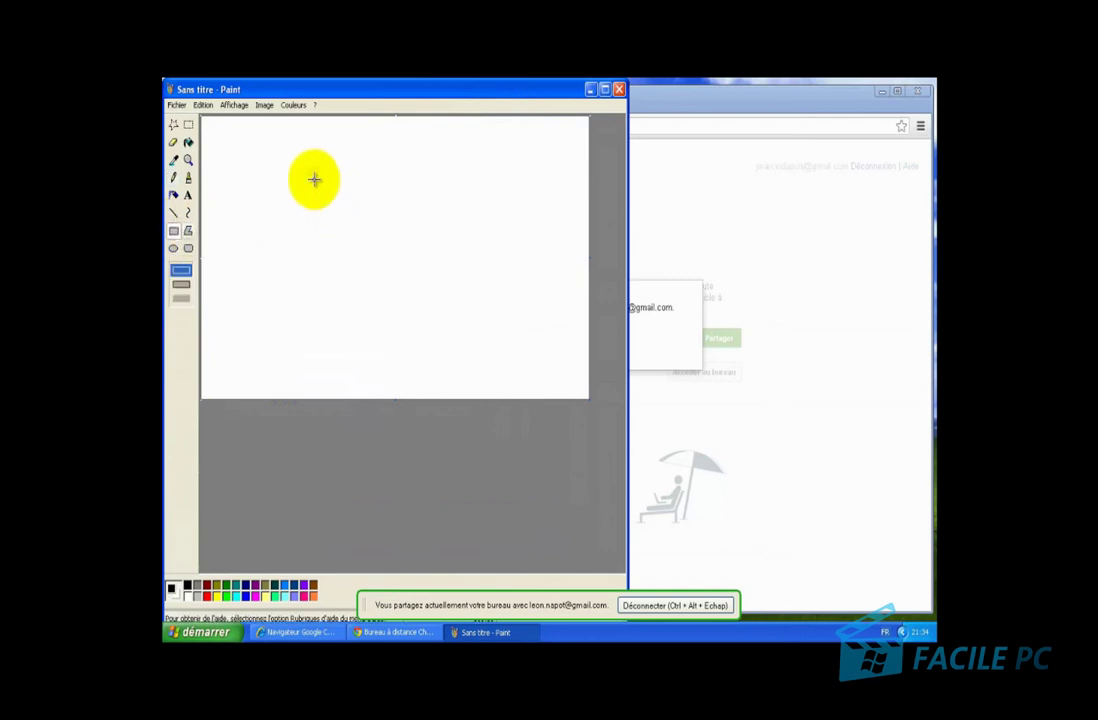
pyautogui.moveTo(314, 179); pyautogui.dragTo(516, 280)
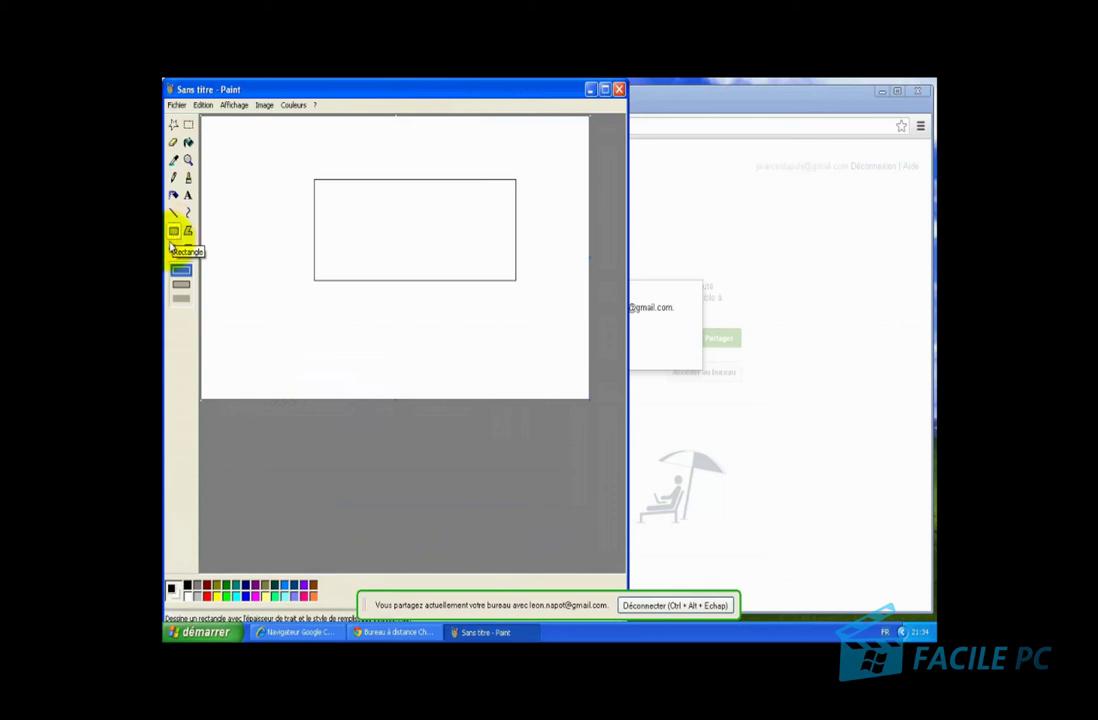
pyautogui.click(620, 91)
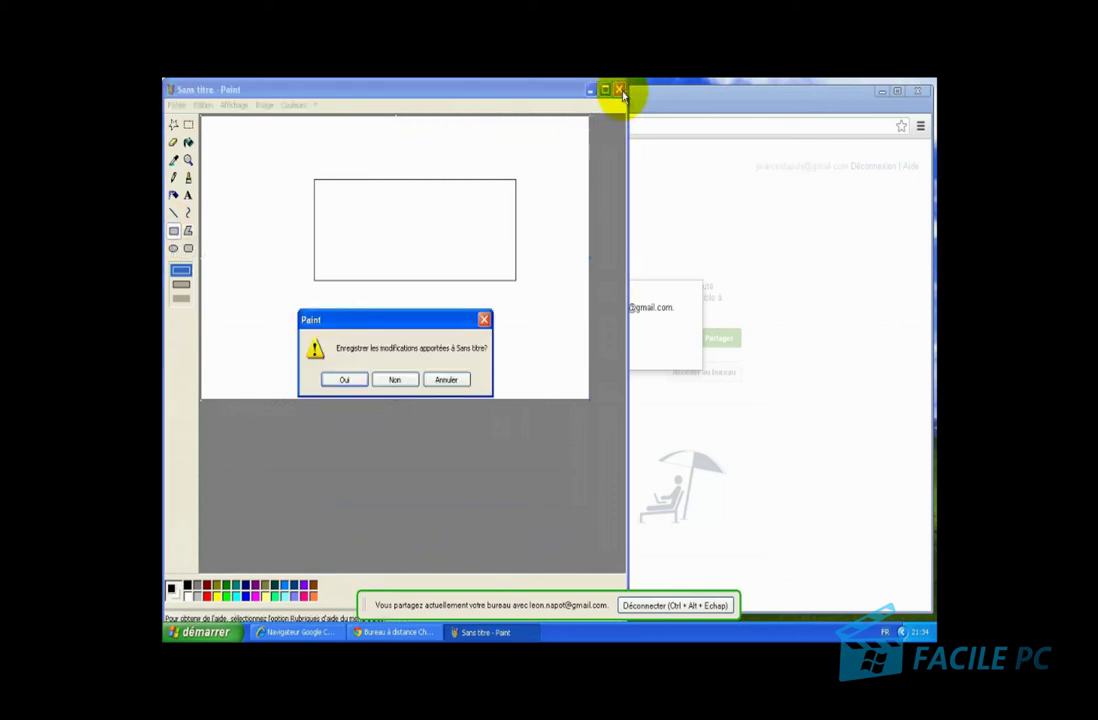
pyautogui.click(395, 380)
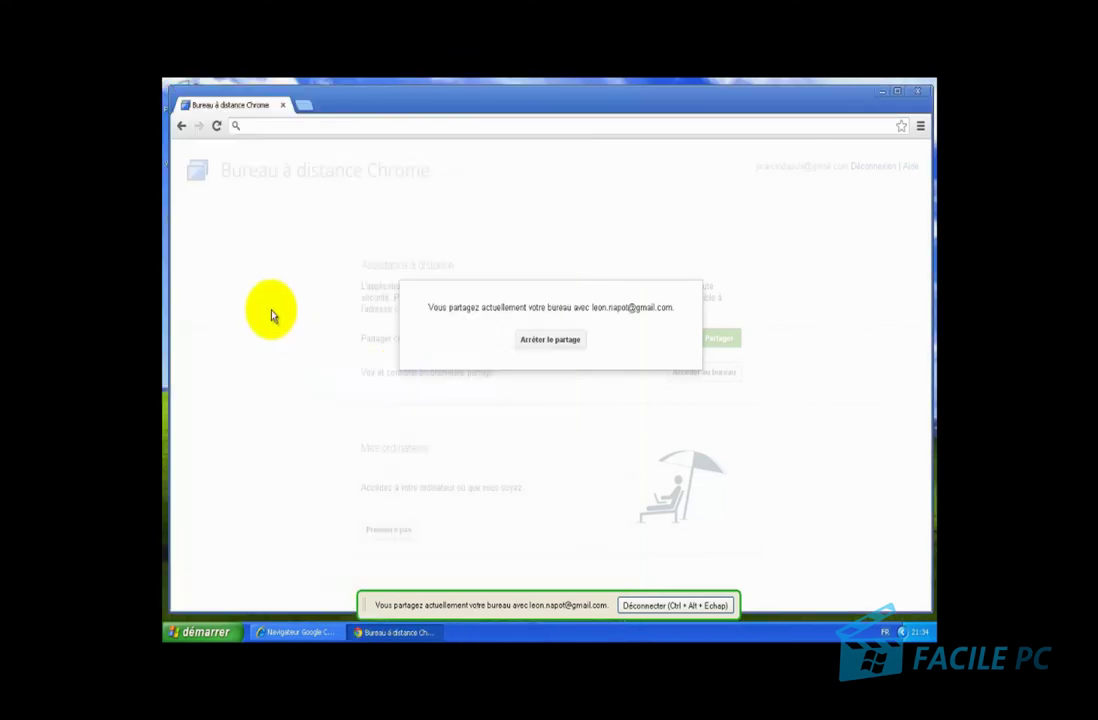
pyautogui.click(220, 632)
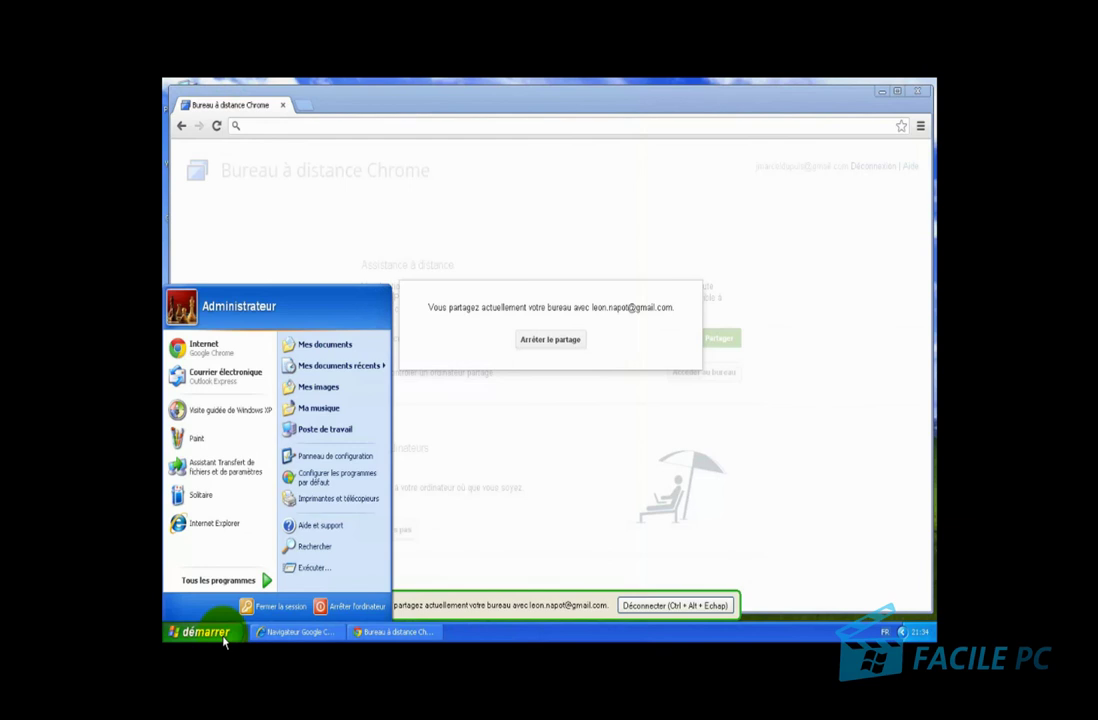
pyautogui.click(330, 458)
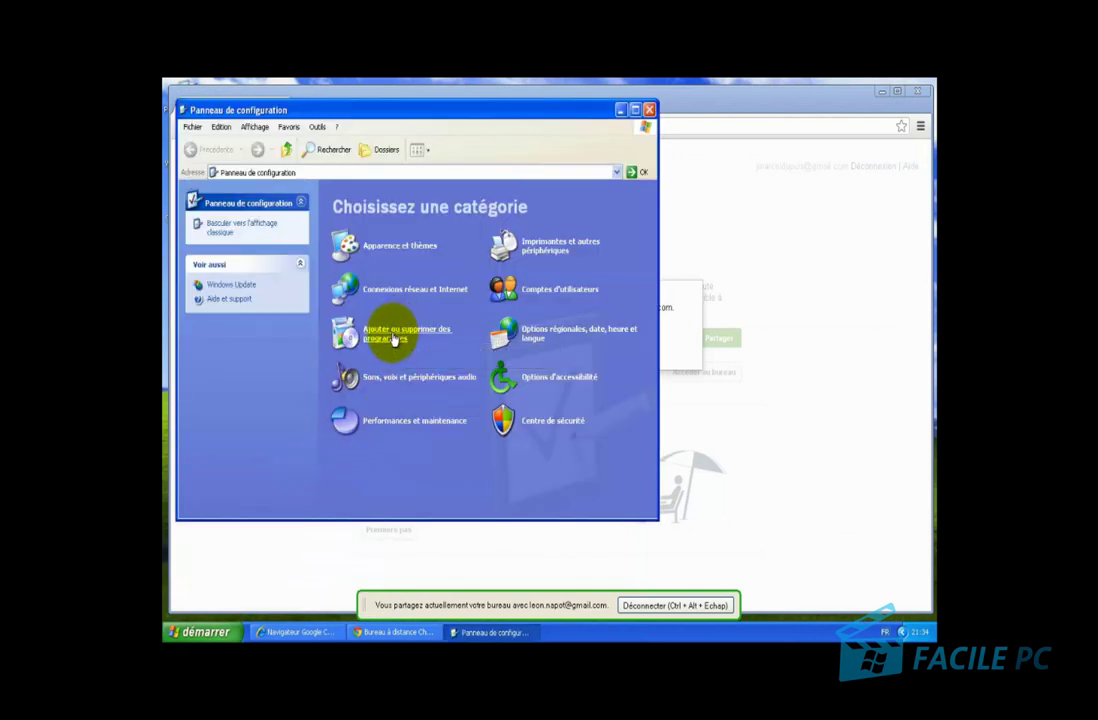
pyautogui.click(393, 337)
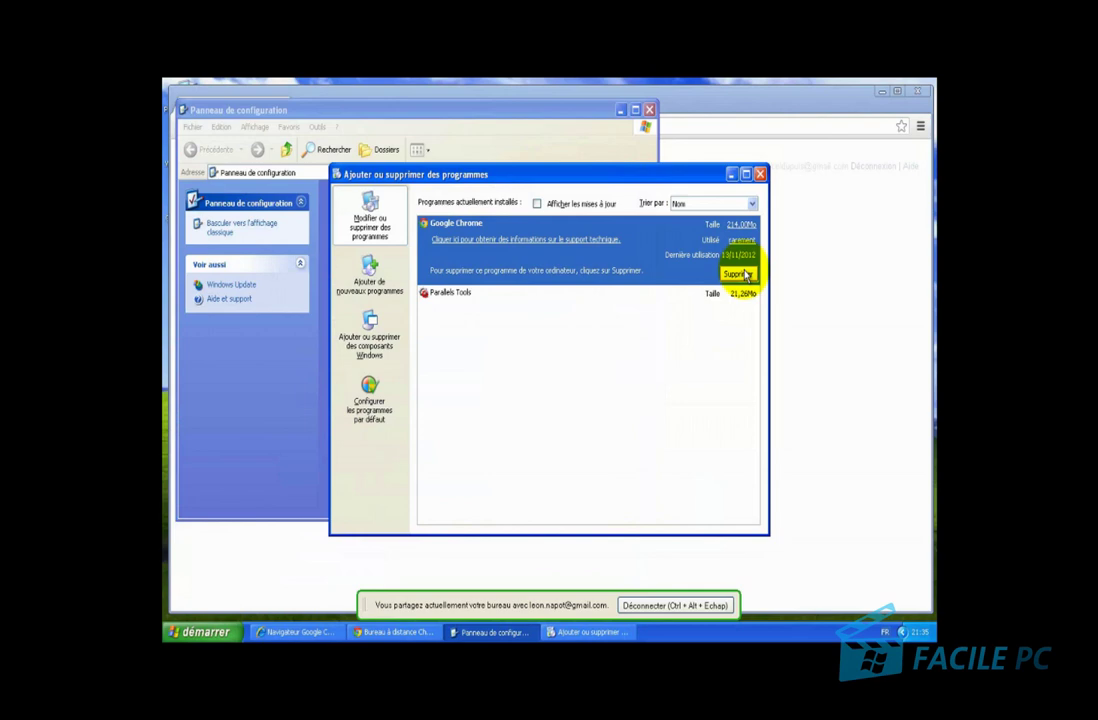
pyautogui.click(759, 176)
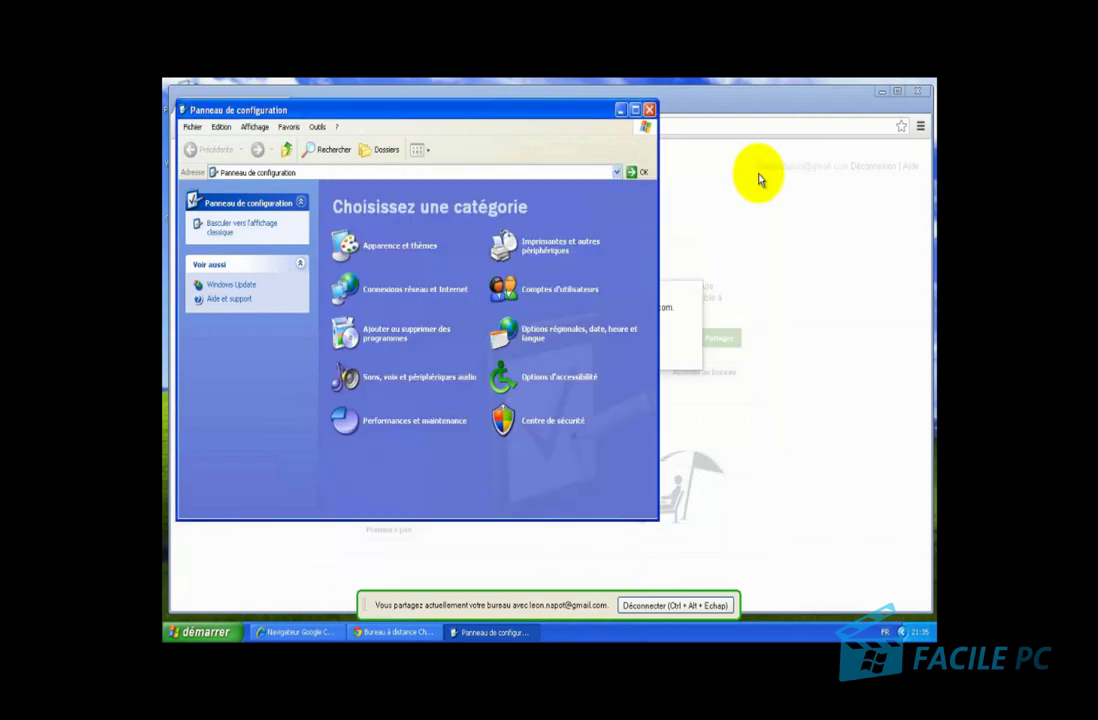
pyautogui.click(647, 110)
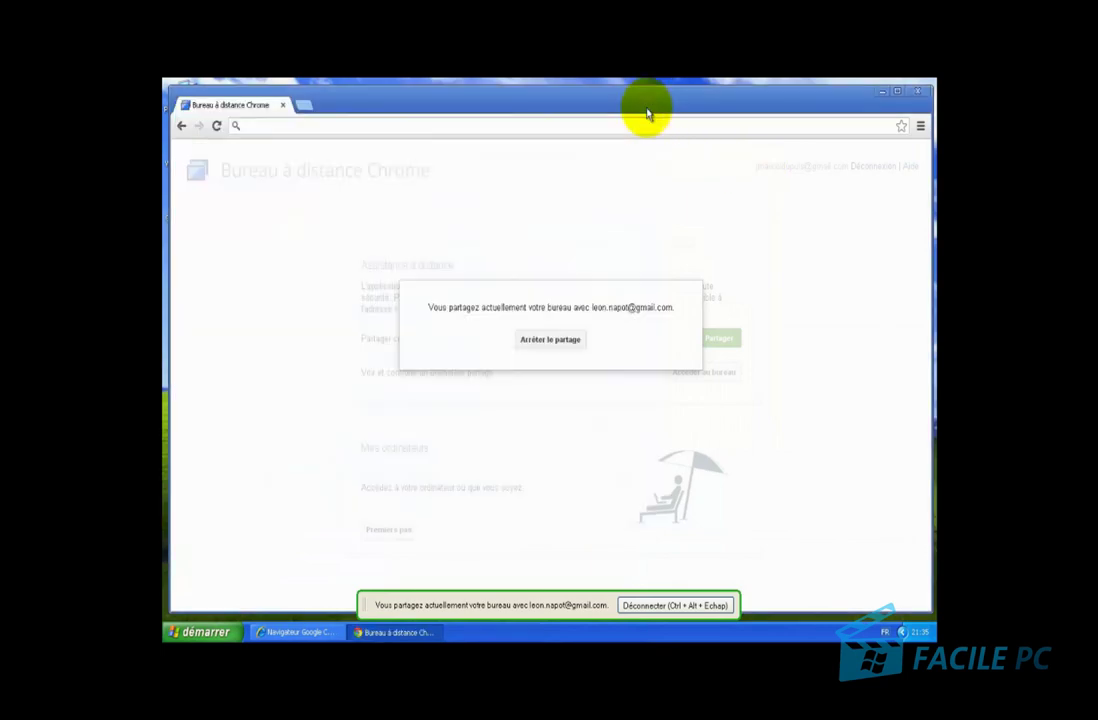
pyautogui.click(205, 632)
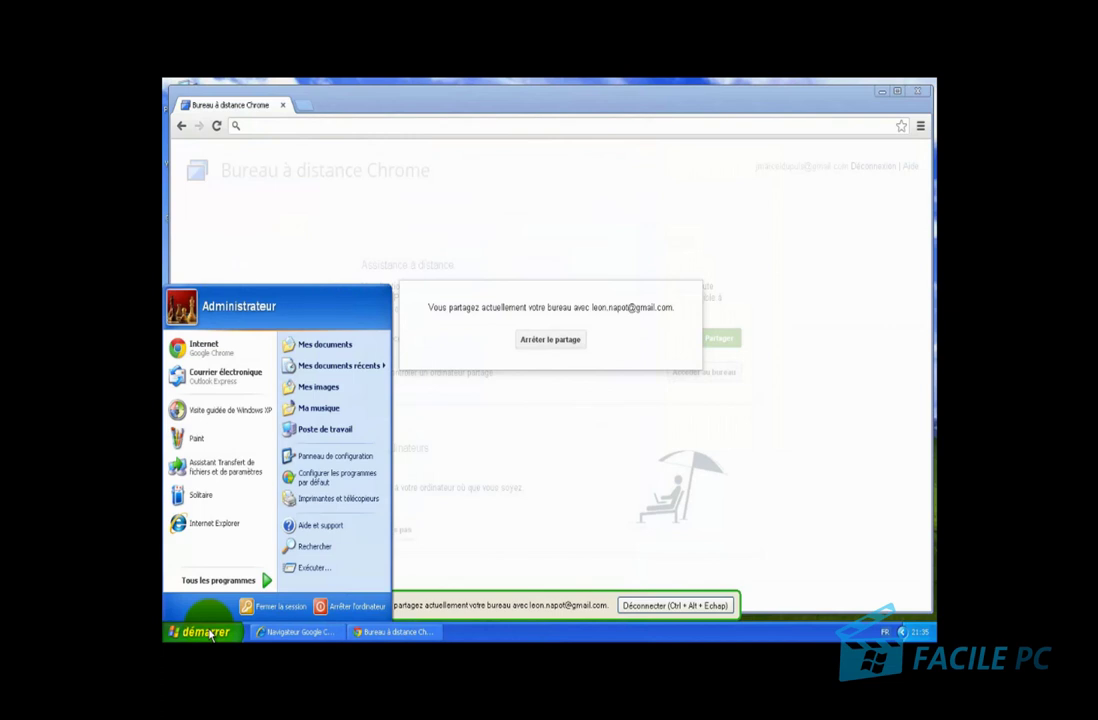
pyautogui.moveTo(234, 581)
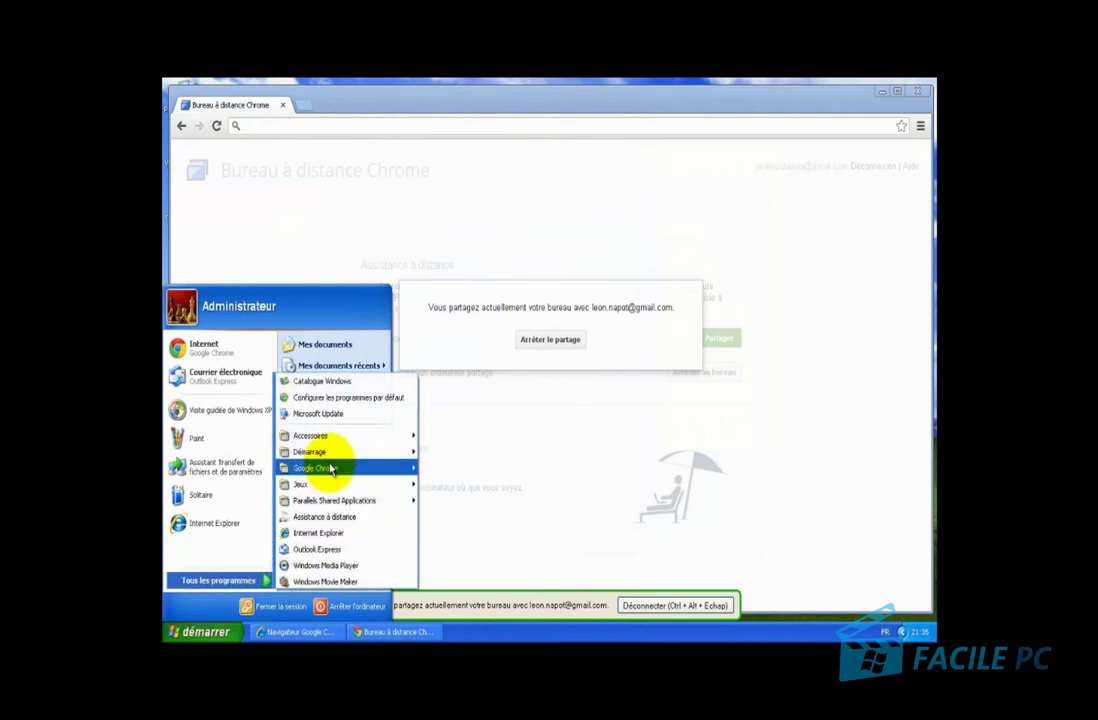
pyautogui.moveTo(319, 488)
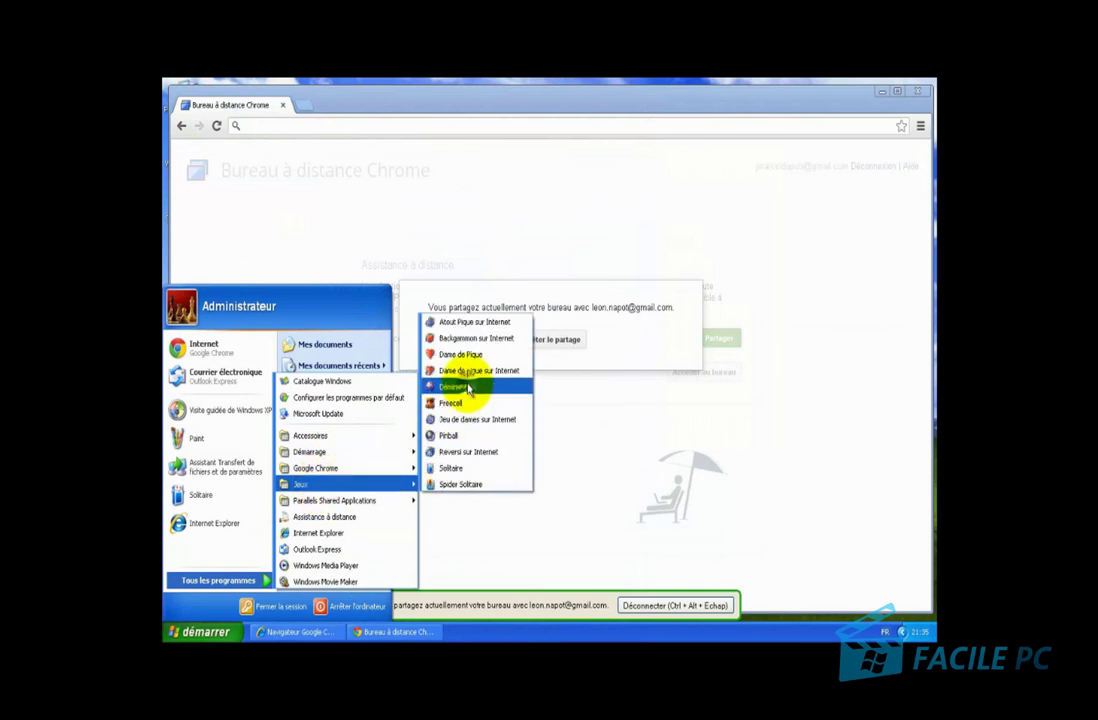
pyautogui.click(468, 387)
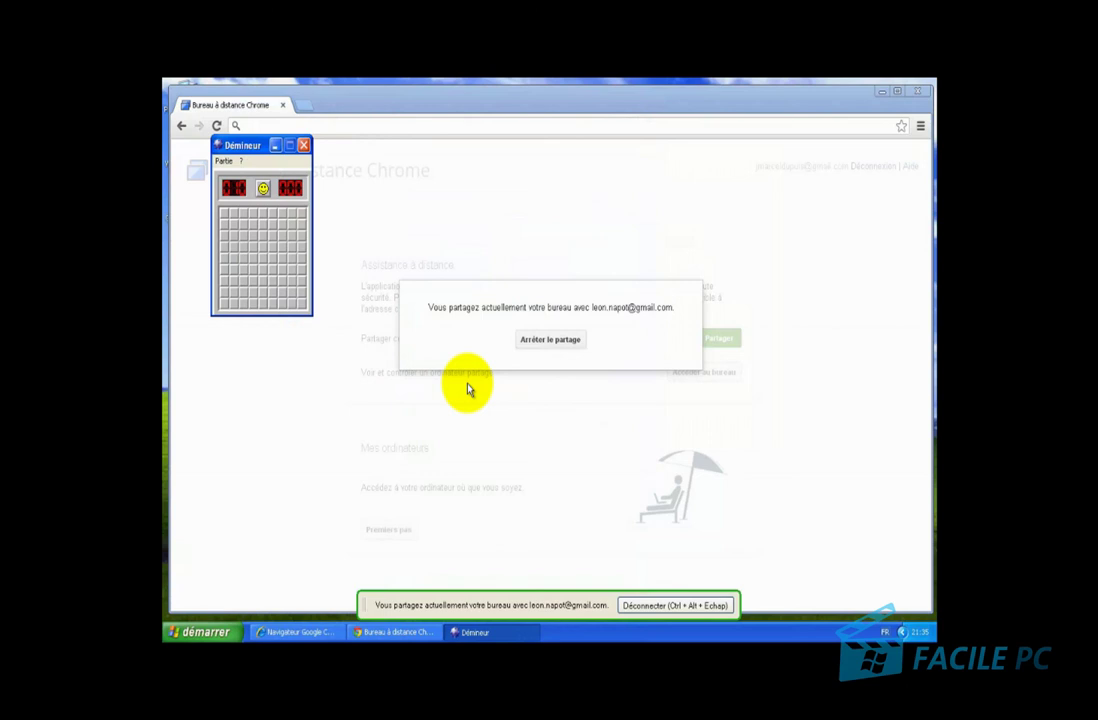
pyautogui.click(305, 146)
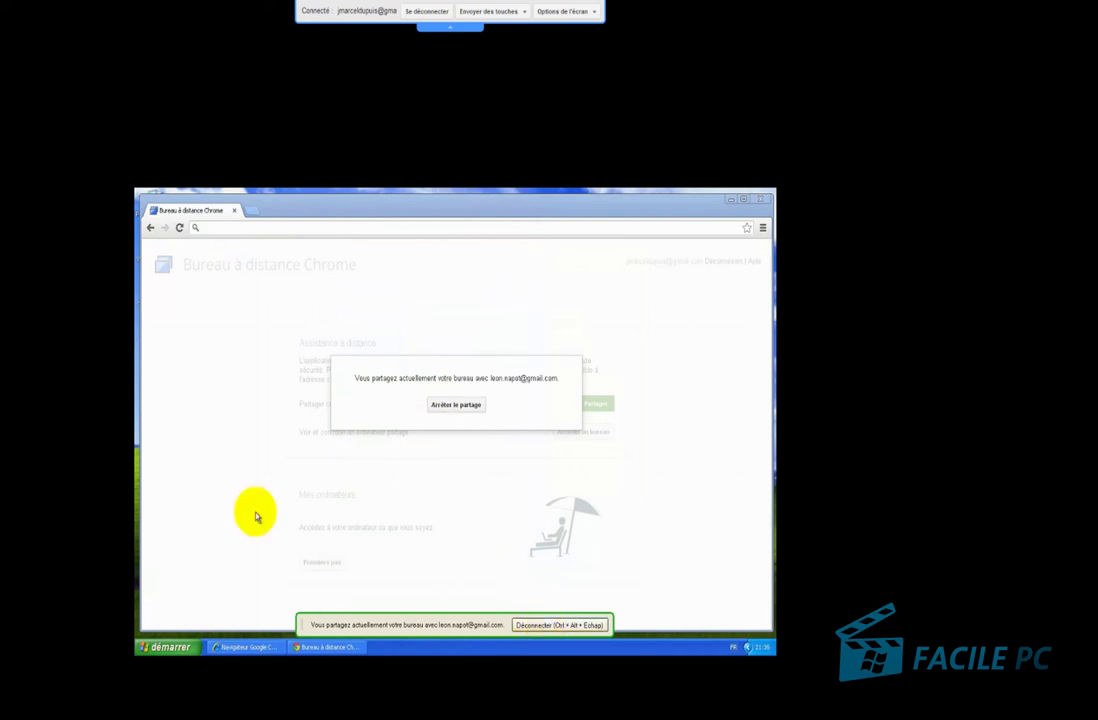
# Disconnect from the remote computer with 'Se déconnecter' and dismiss the session-ended notice
pyautogui.click(427, 12)
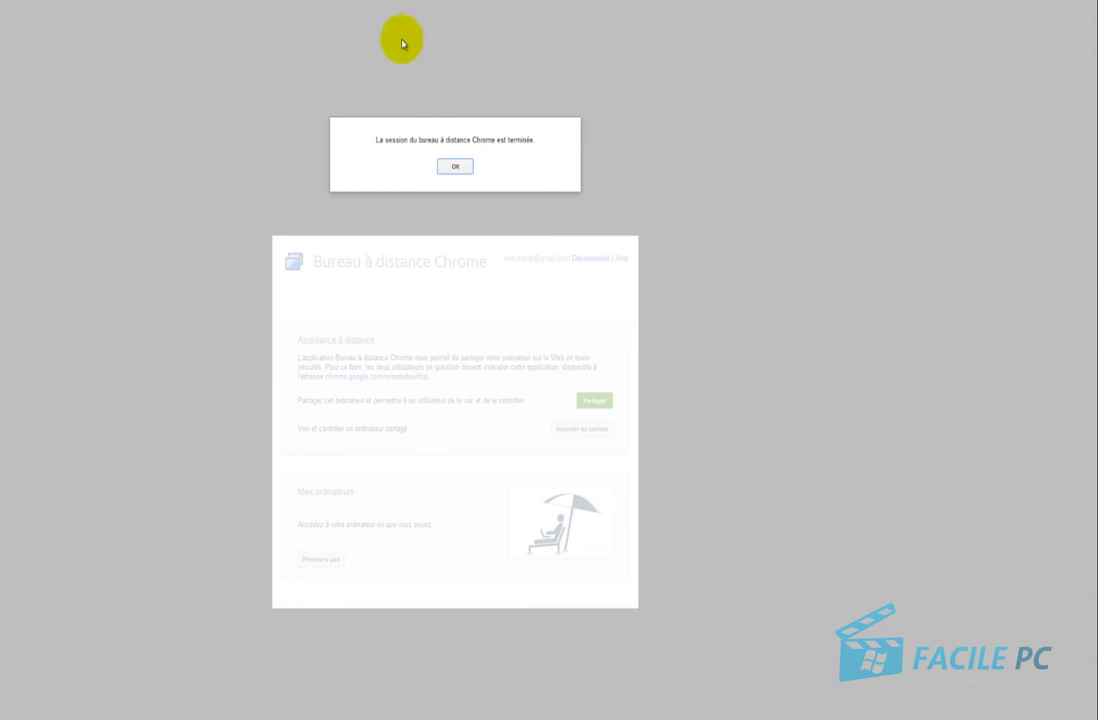
pyautogui.click(455, 167)
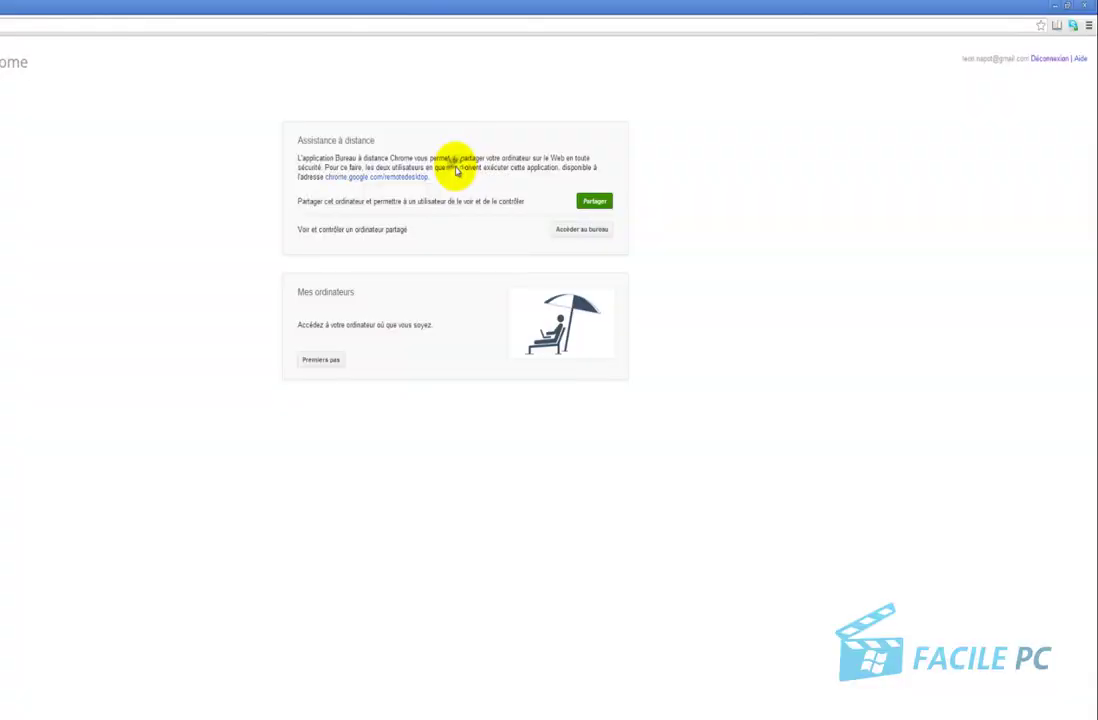